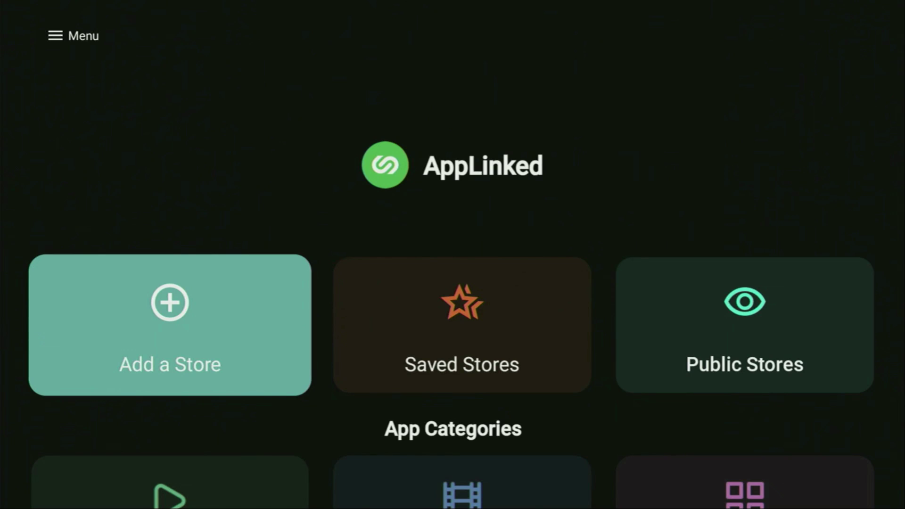
Step: Browse AppLinked's Live Streaming, Utilities, Verified Apps, Sports, Movies & TV Shows and Saved Stores categories
key(Down)
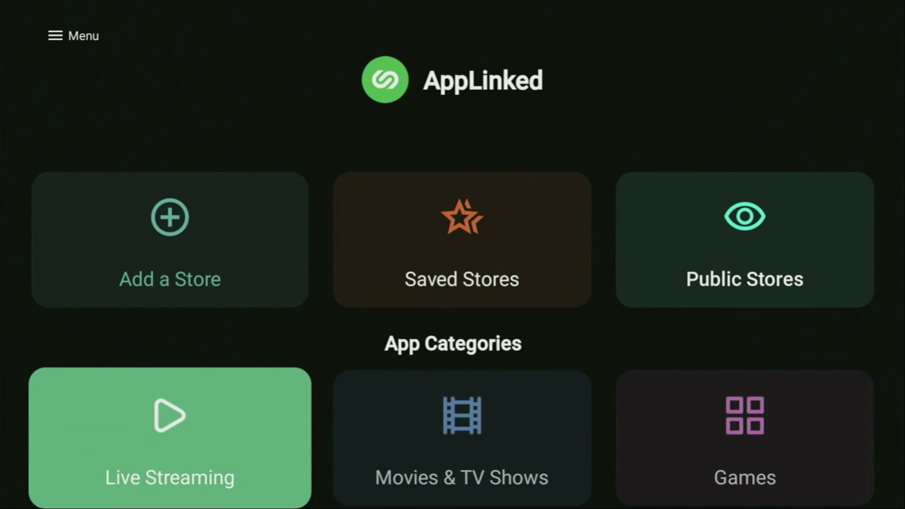
key(Down)
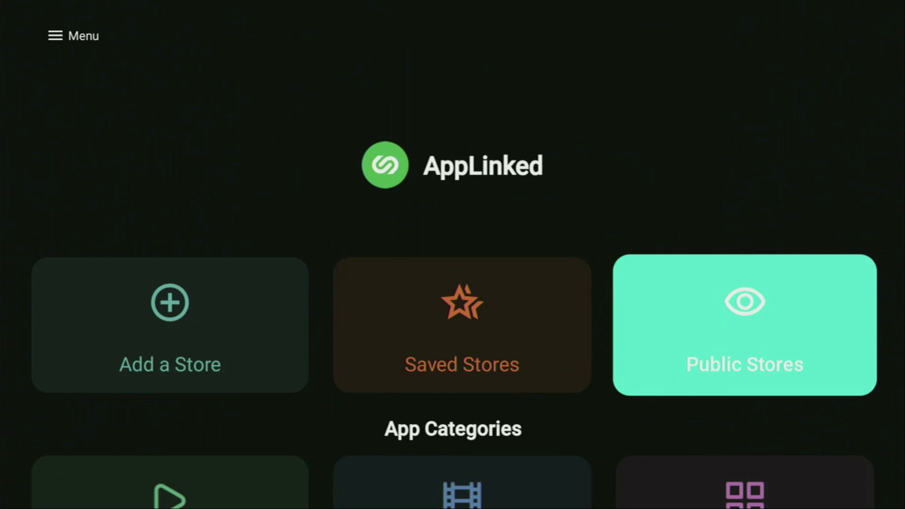
key(Down)
key(Down)
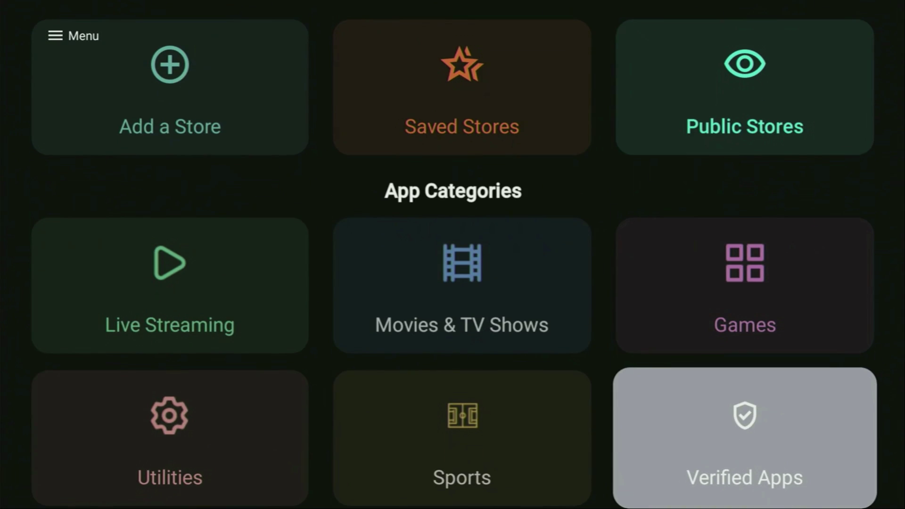
key(Left)
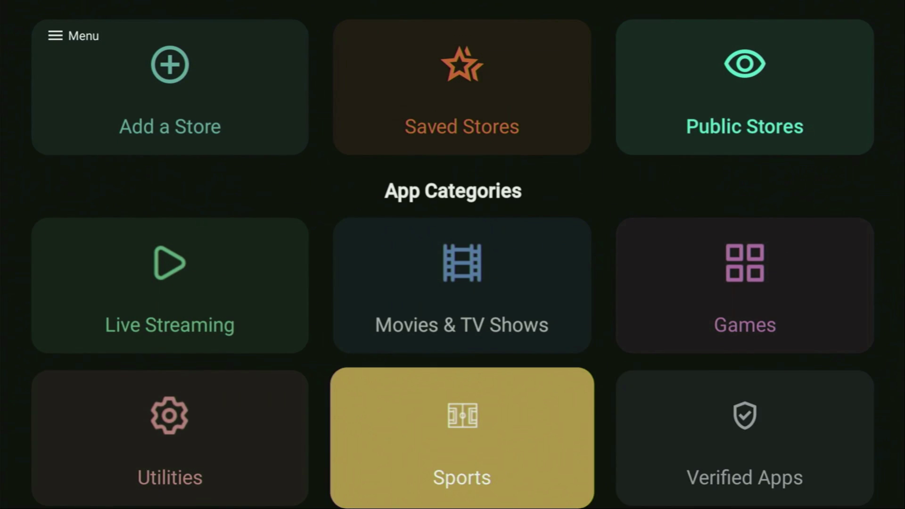
key(Up)
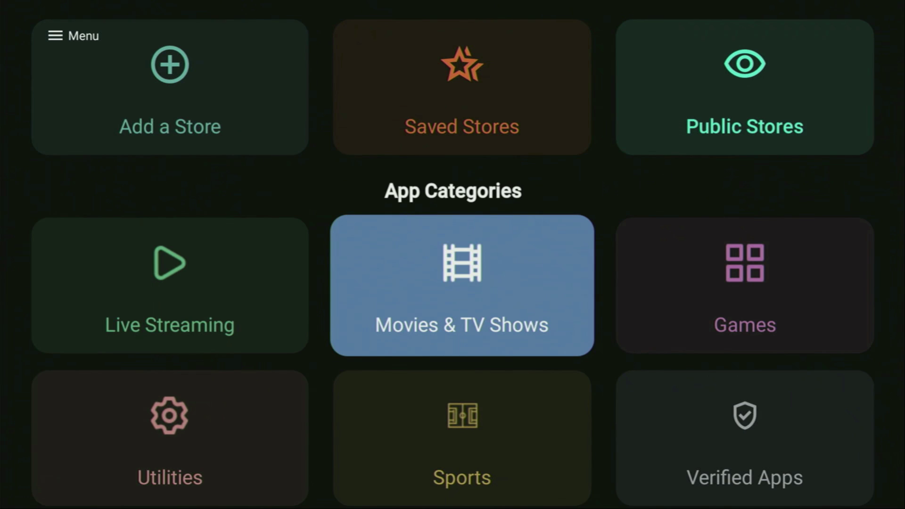
key(Up)
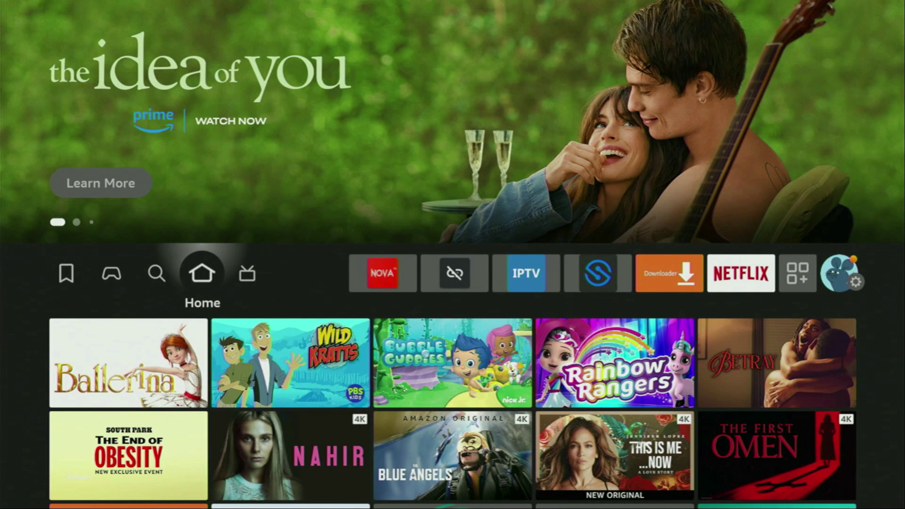
key(Left)
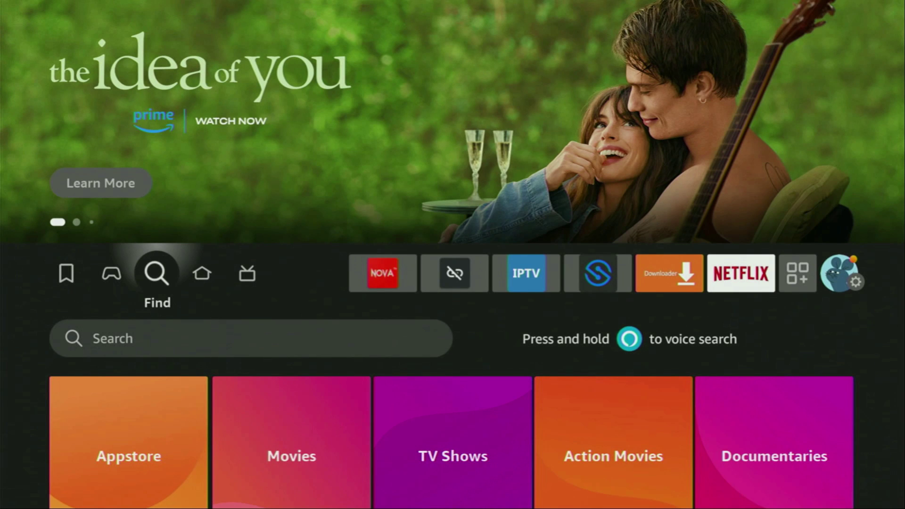
key(Down)
key(Return)
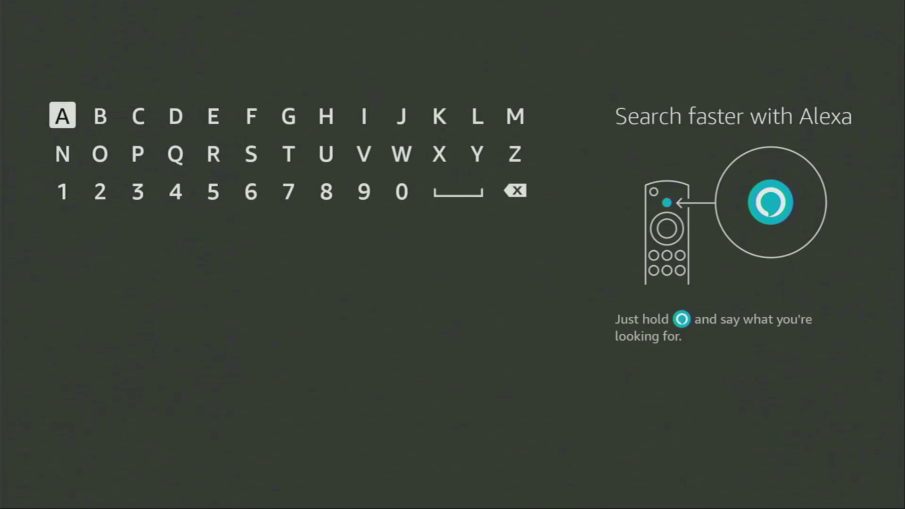
key(Right)
key(Right)
key(Right)
key(Return)
key(Down)
key(Left)
key(Left)
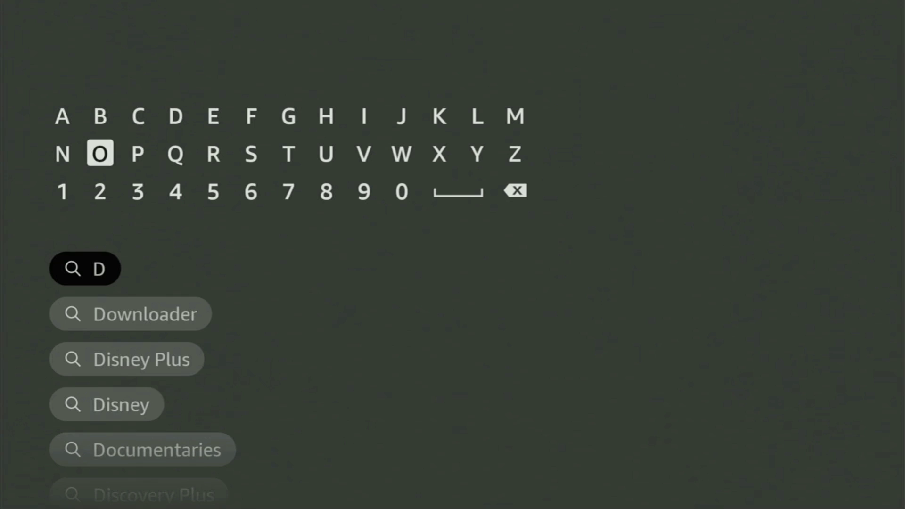
key(Return)
key(Down)
key(Down)
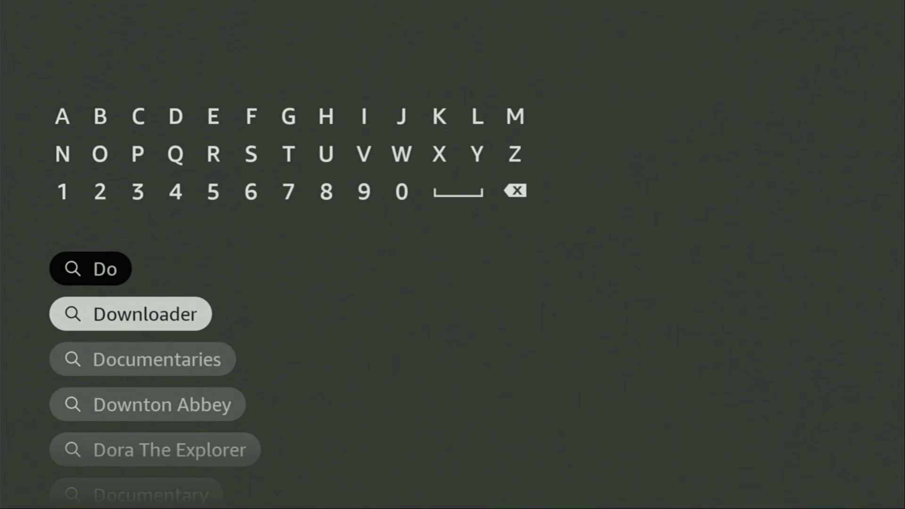
key(Return)
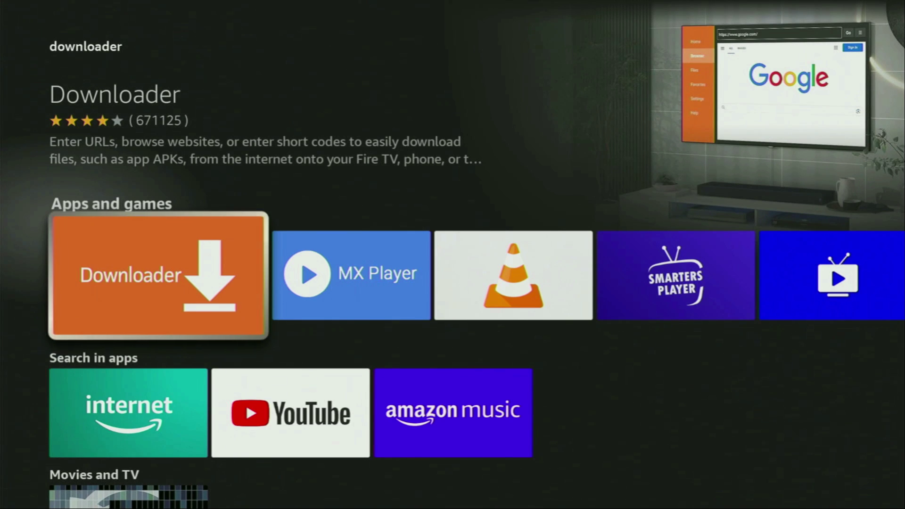
key(Home)
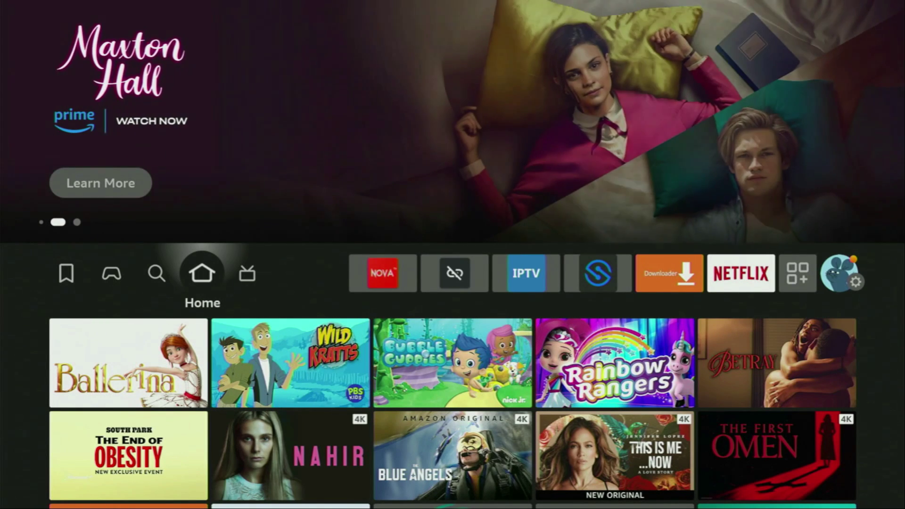
Step: Open the My Fire TV page from the Home screen's Settings tiles
key(Right)
key(Right)
key(Right)
key(Right)
key(Right)
key(Right)
key(Right)
key(Right)
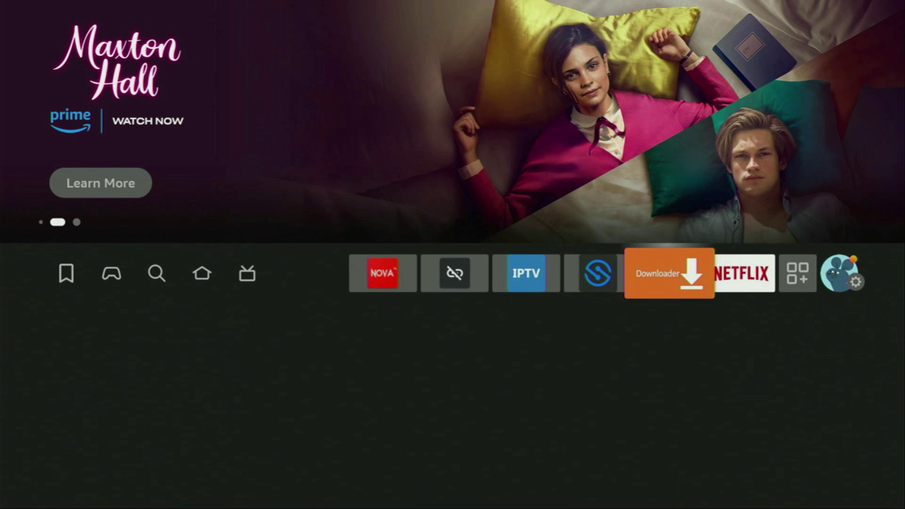
key(Right)
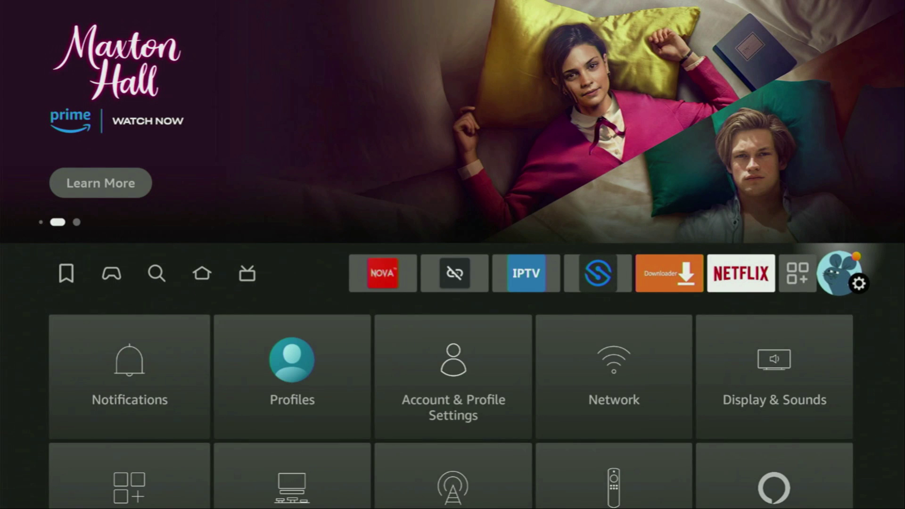
key(Down)
key(Down)
key(Down)
key(Right)
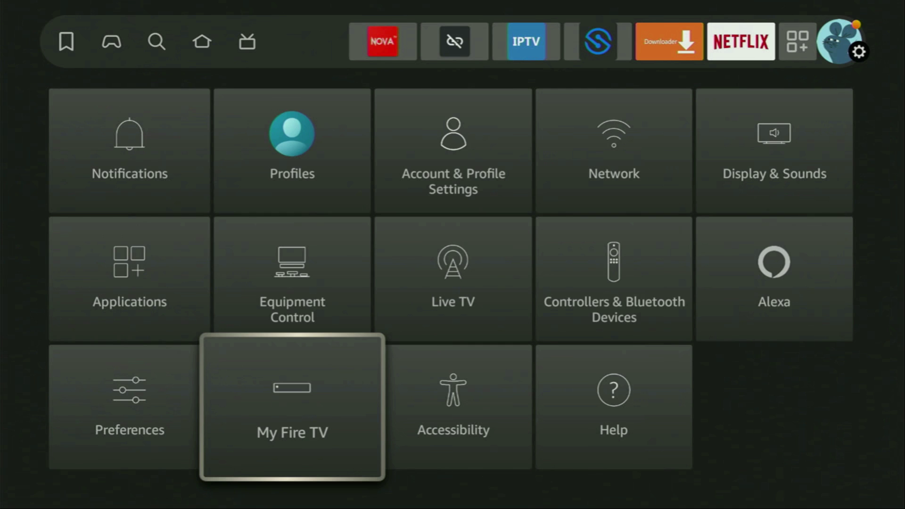
key(Return)
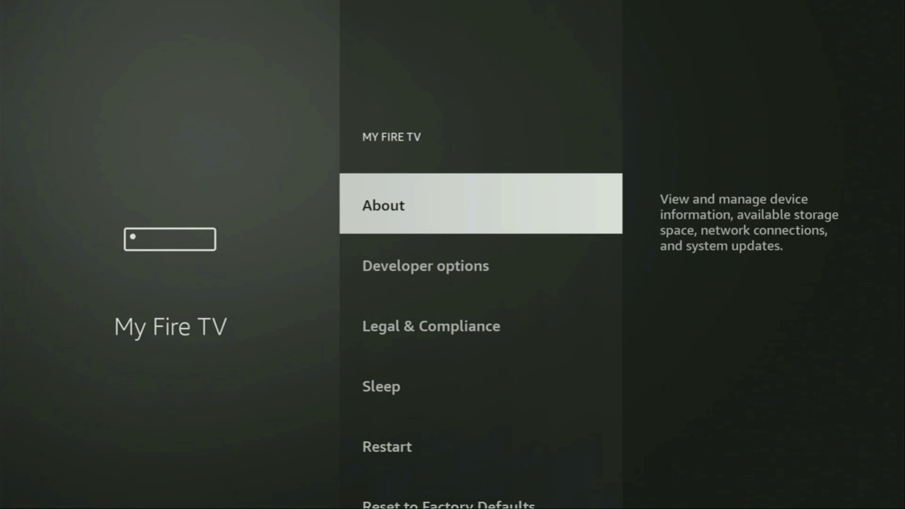
key(Down)
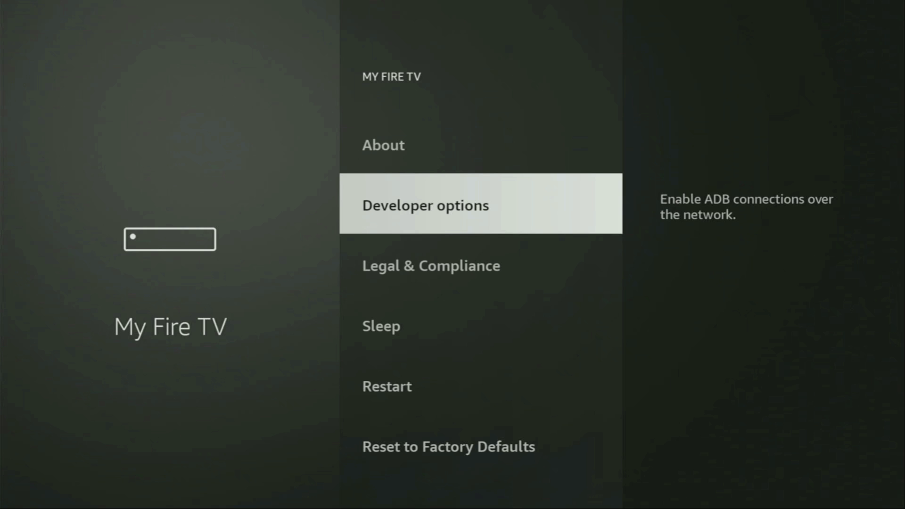
Step: Check under About > Fire TV Stick 4K Max that developer mode is unlocked, then highlight Developer options
key(Up)
key(Return)
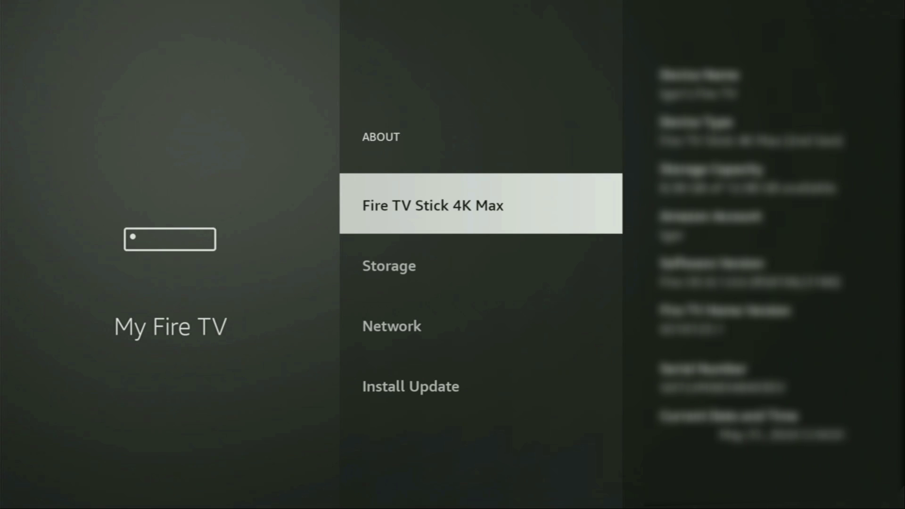
key(Return)
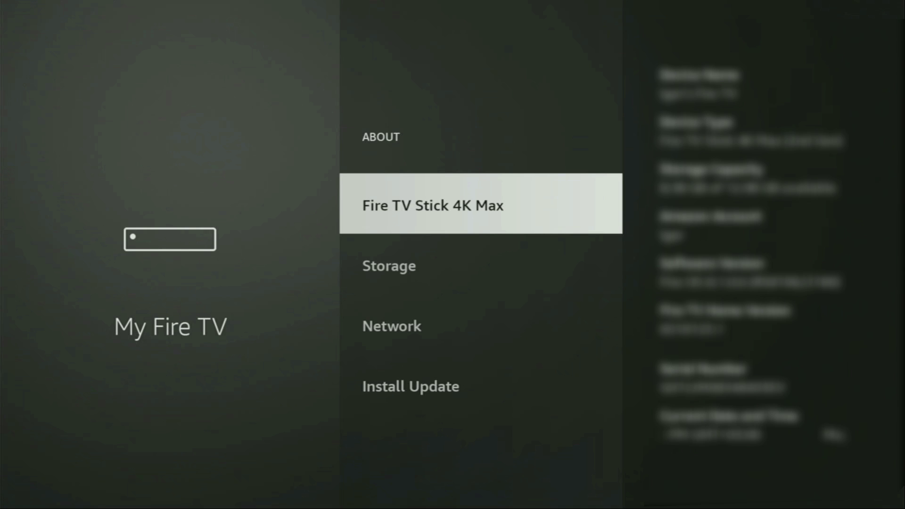
key(Escape)
key(Down)
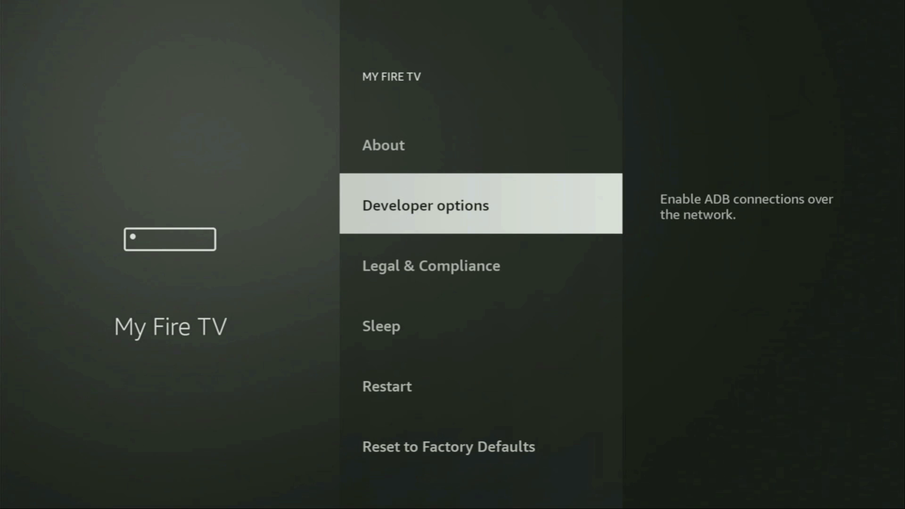
Step: Set Downloader to ON under Developer options > Install unknown apps
key(Return)
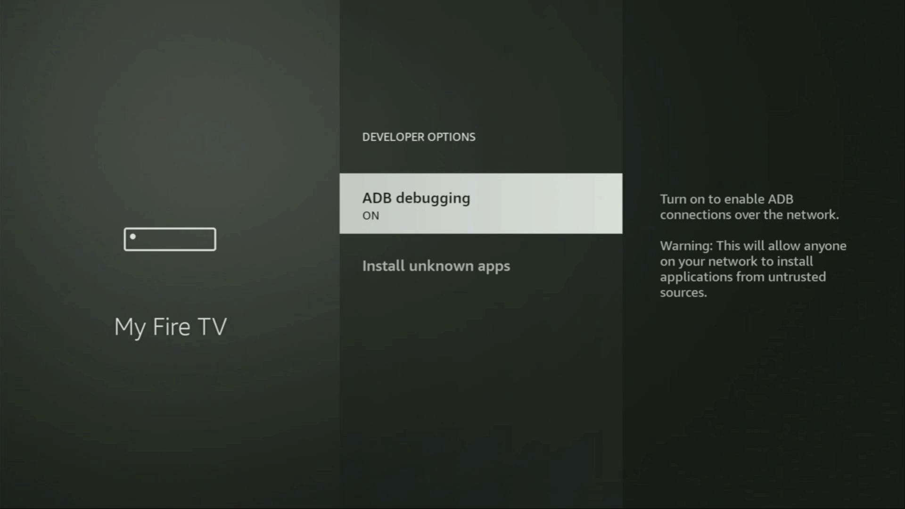
key(Return)
key(Return)
key(Down)
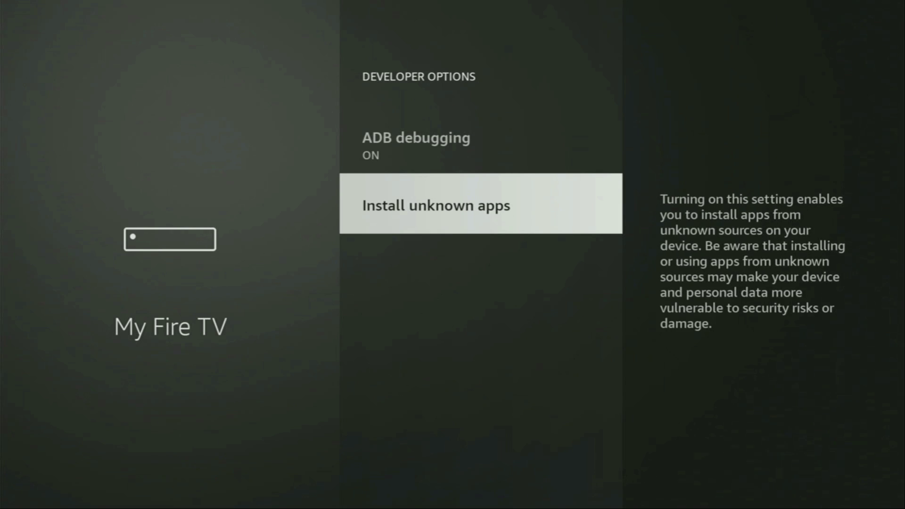
key(Return)
key(Down)
key(Down)
key(Down)
key(Down)
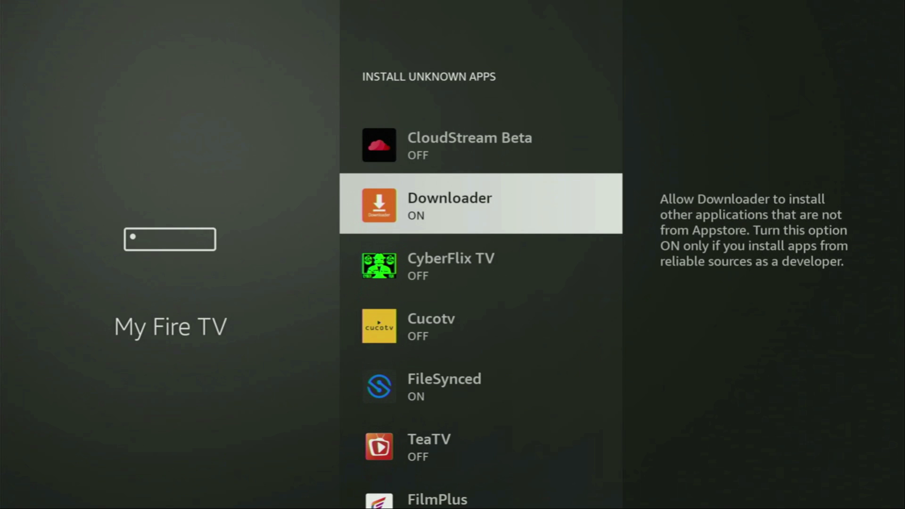
key(Return)
key(Return)
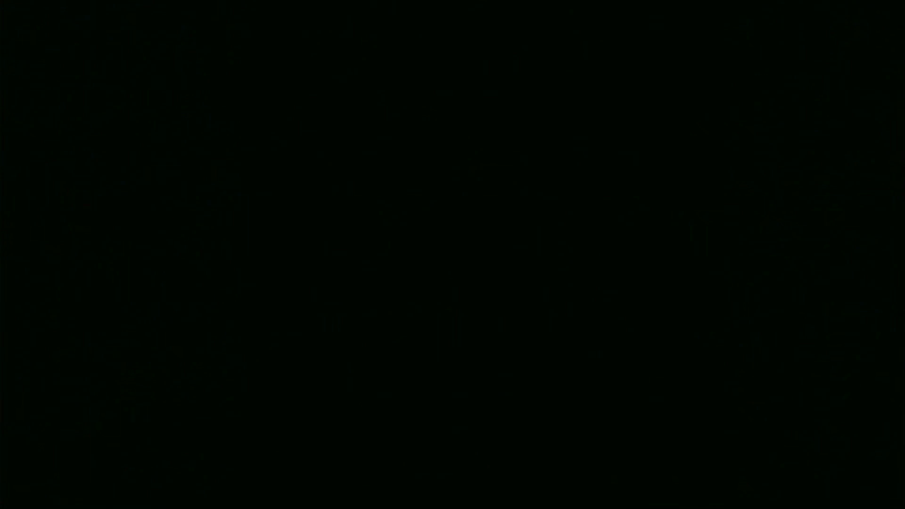
Step: Launch the NordVPN tile from the Your Apps & Channels grid
key(Right)
key(Right)
key(Right)
key(Right)
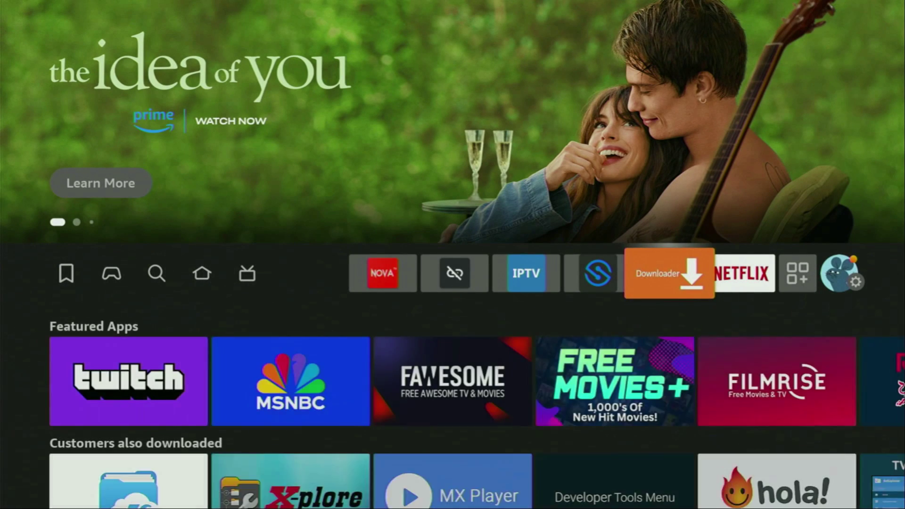
key(Return)
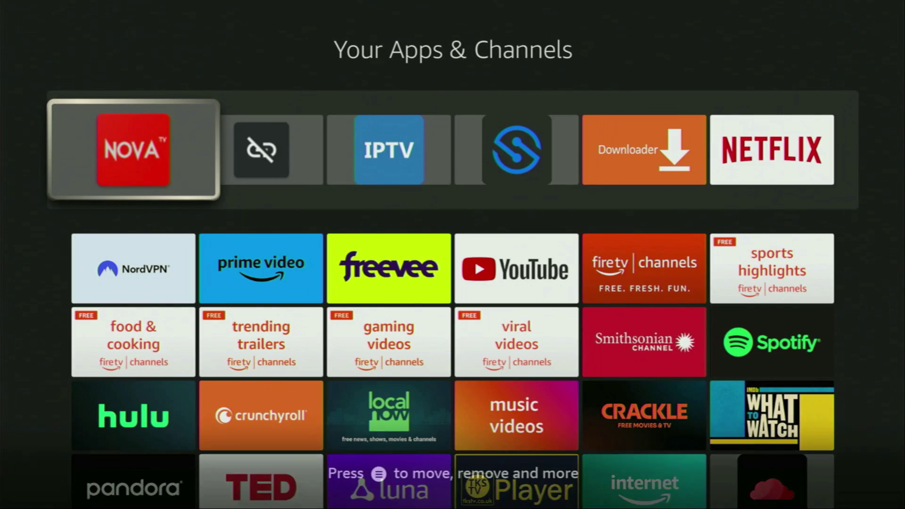
key(Right)
key(Right)
key(Right)
key(Right)
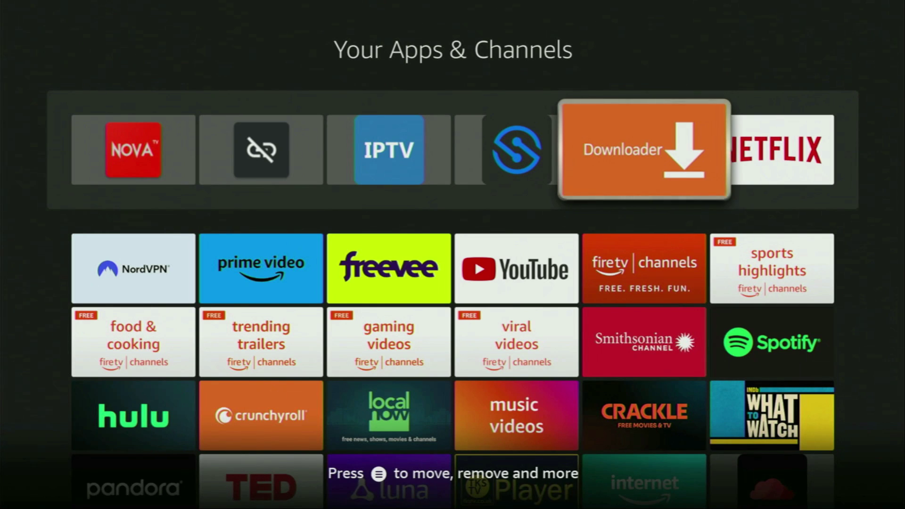
key(Left)
key(Left)
key(Left)
key(Left)
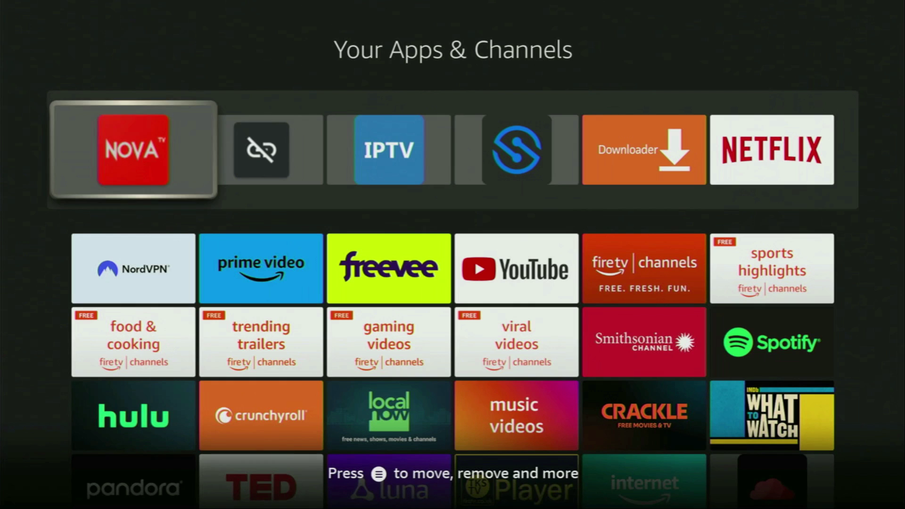
key(Down)
key(Return)
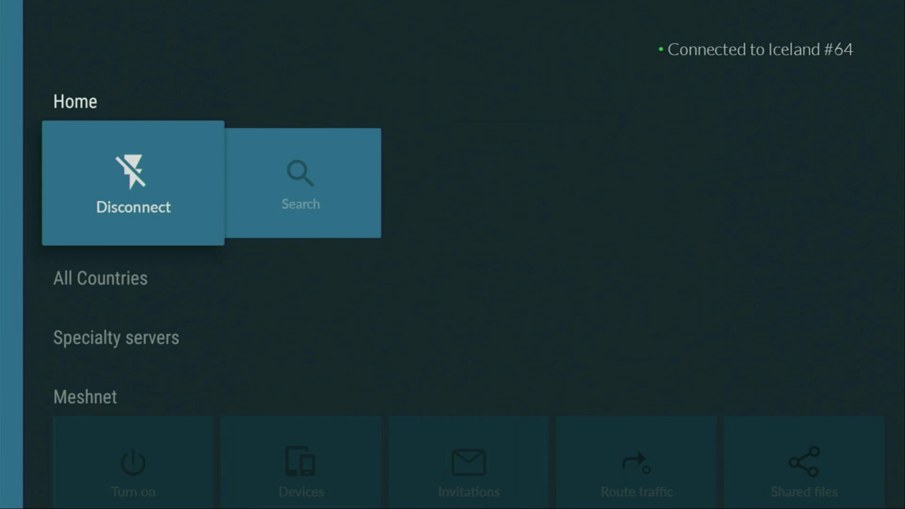
Step: Connect NordVPN to Canada from the All Countries row, replacing the Iceland server
key(Down)
key(Right)
key(Right)
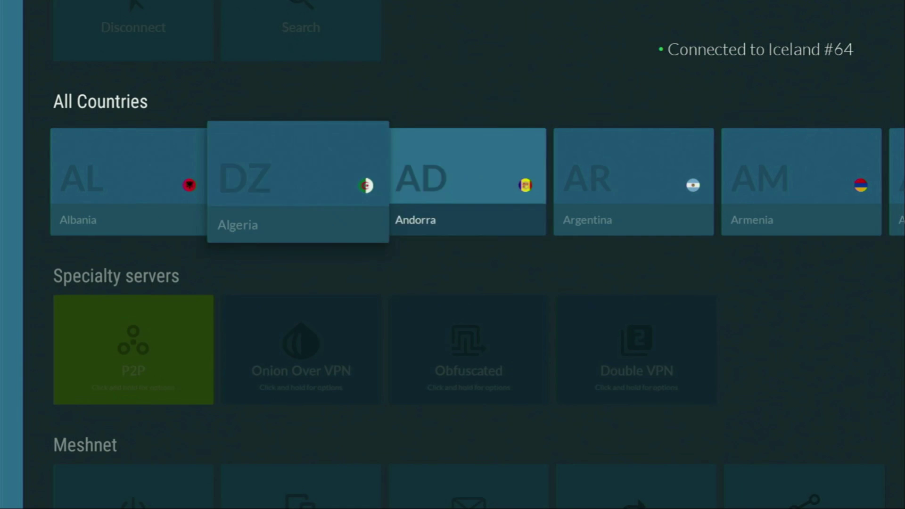
key(Right)
key(Right)
key(Right)
key(Right)
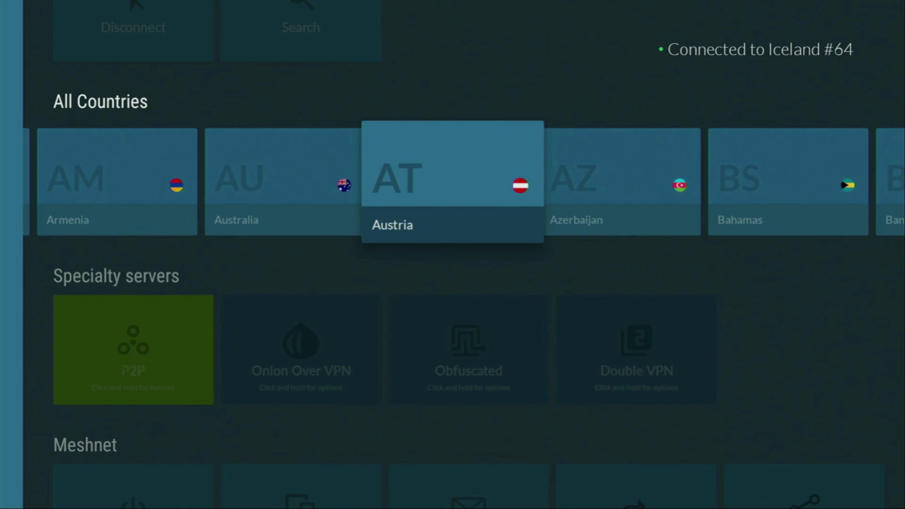
key(Right)
key(Right)
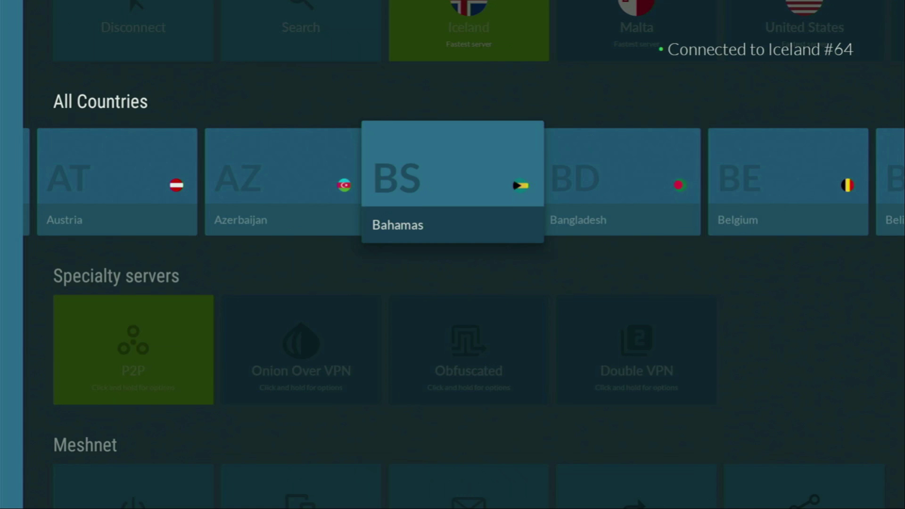
key(Right)
key(Right)
key(Right)
key(Right)
key(Right)
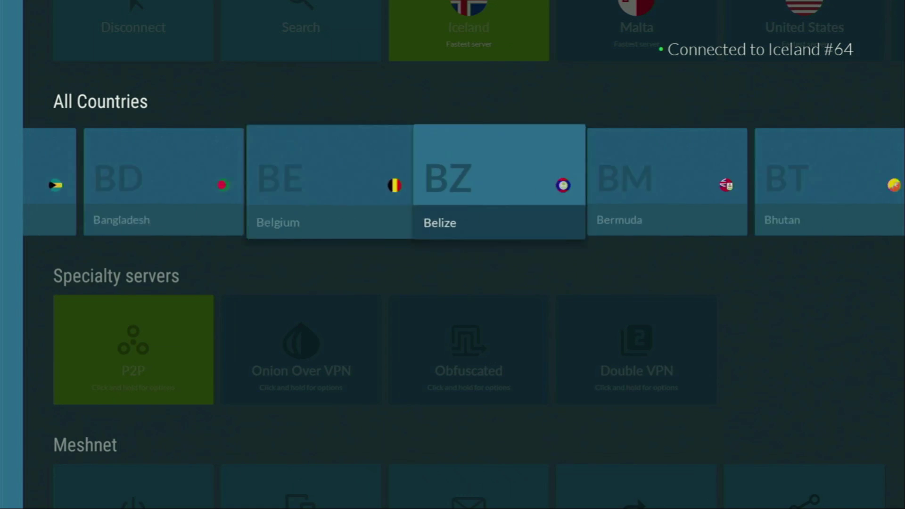
key(Right)
key(Right)
key(Right)
key(Right)
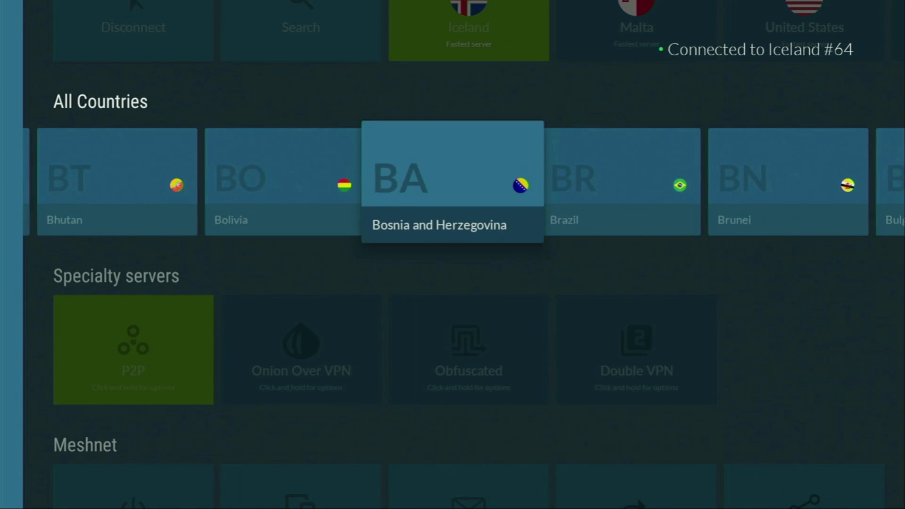
key(Right)
key(Right)
key(Right)
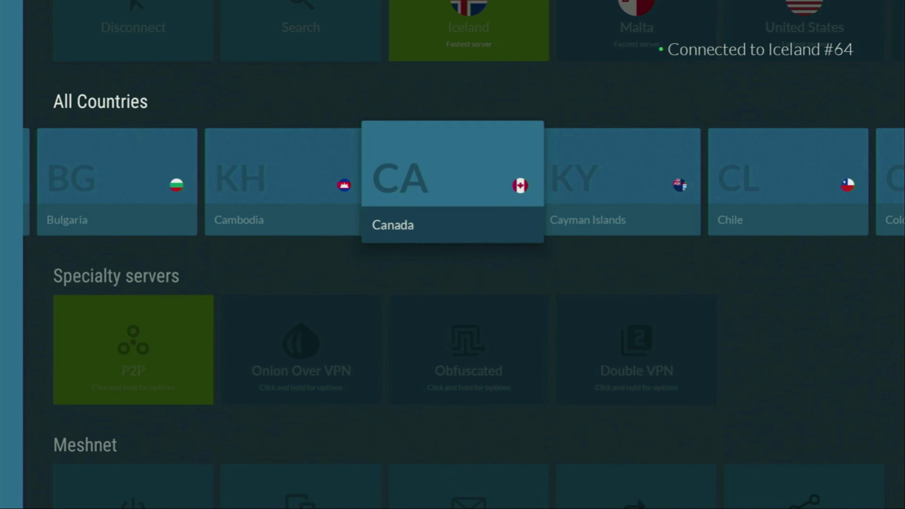
key(Return)
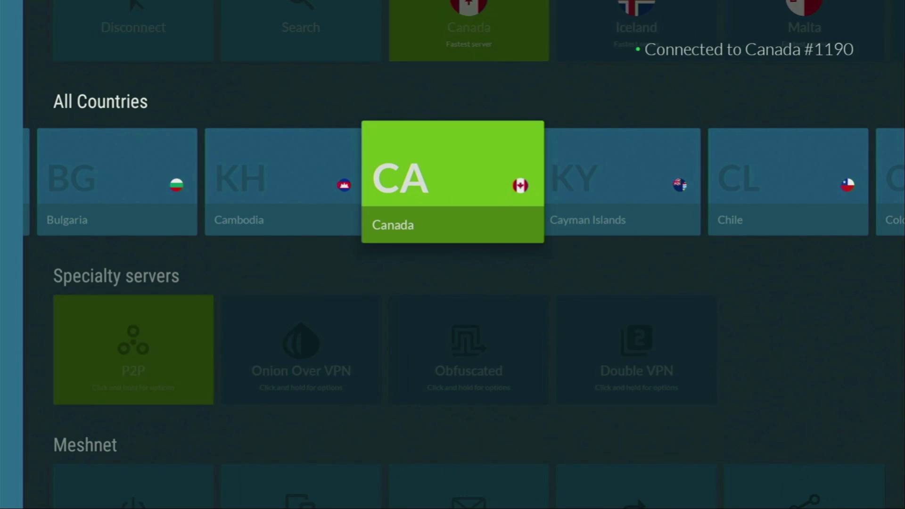
Step: Look over the recent countries row through to United States
key(Up)
key(Right)
key(Right)
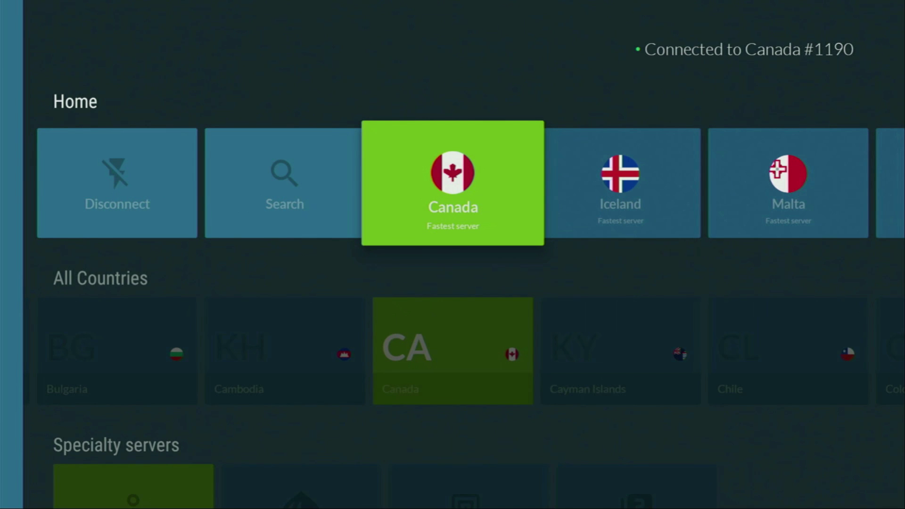
key(Right)
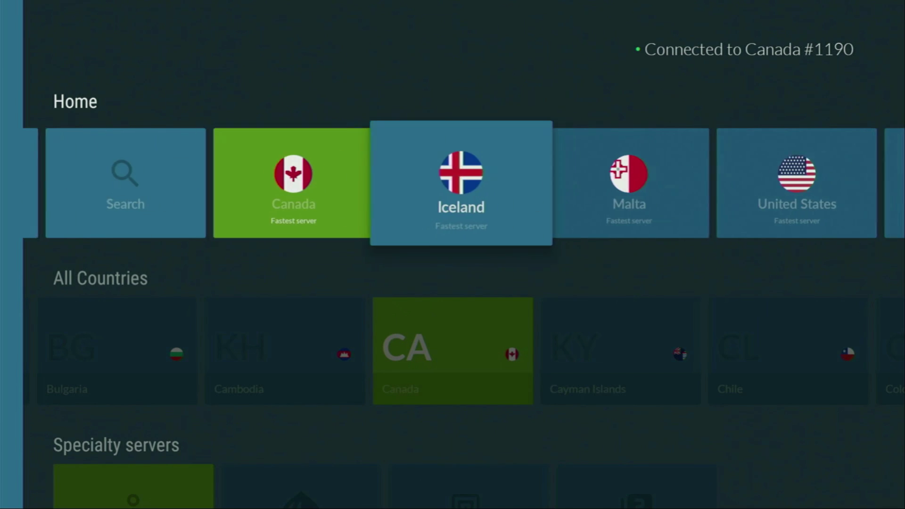
key(Right)
key(Right)
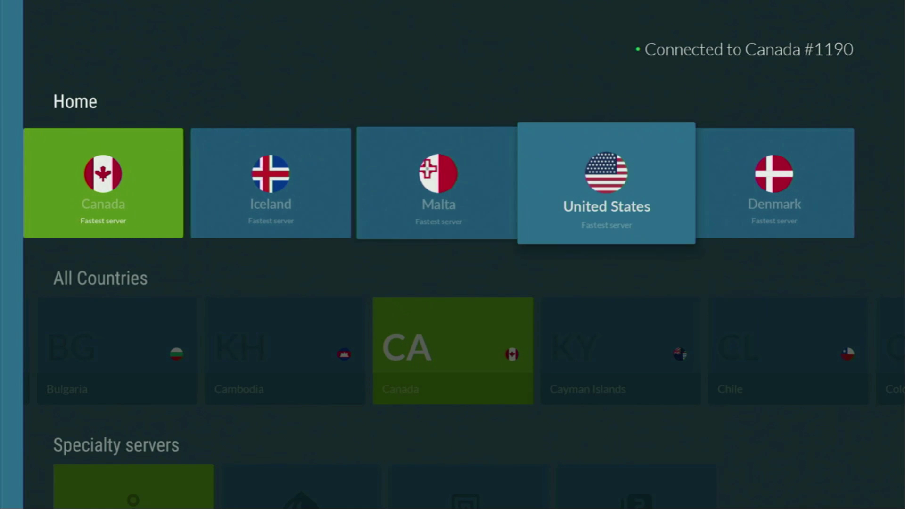
Step: Browse the All Countries list onward from Colombia past Greece, India and Isle of Man
key(Down)
key(Right)
key(Right)
key(Right)
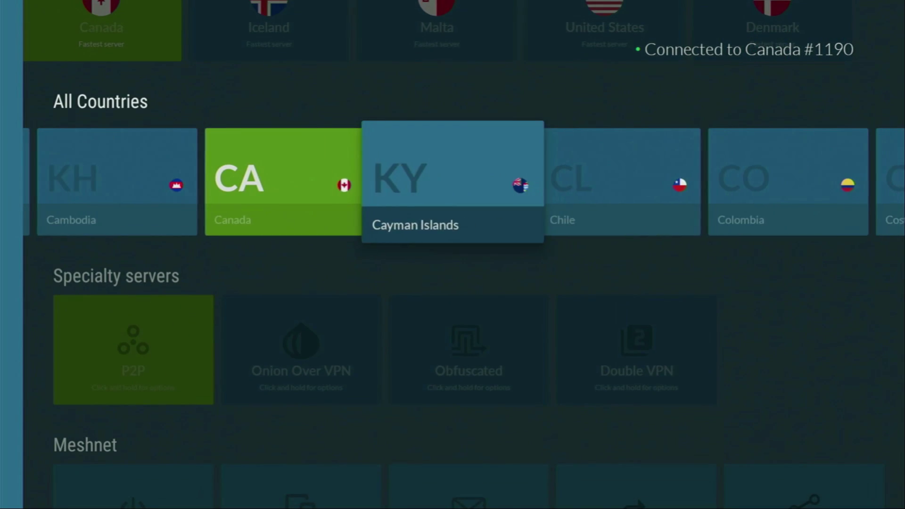
key(Right)
key(Right)
key(Right)
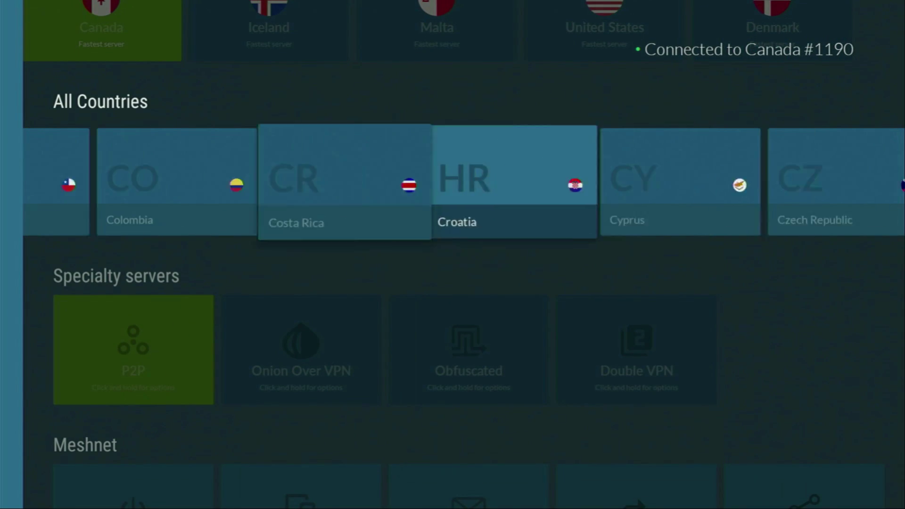
key(Right)
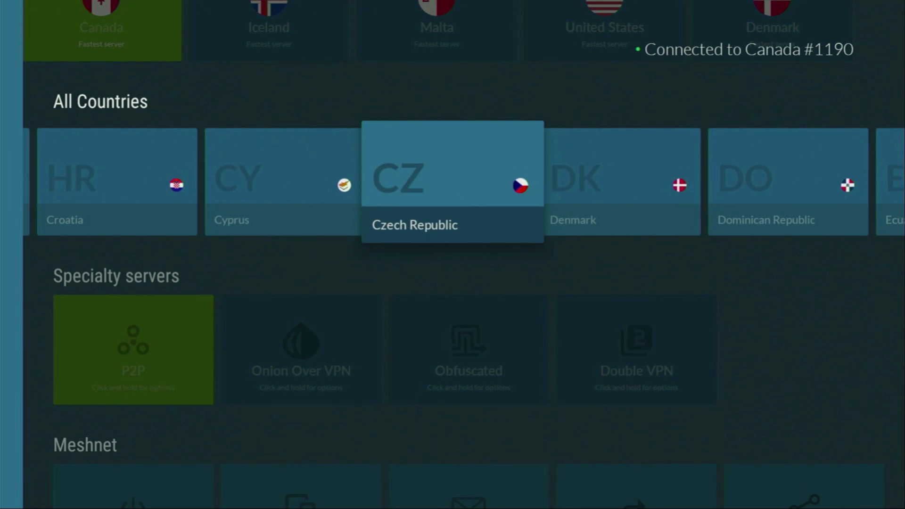
key(Right)
key(Right)
key(Right)
key(Right)
key(Right)
key(Right)
key(Right)
key(Right)
key(Right)
key(Right)
key(Right)
key(Right)
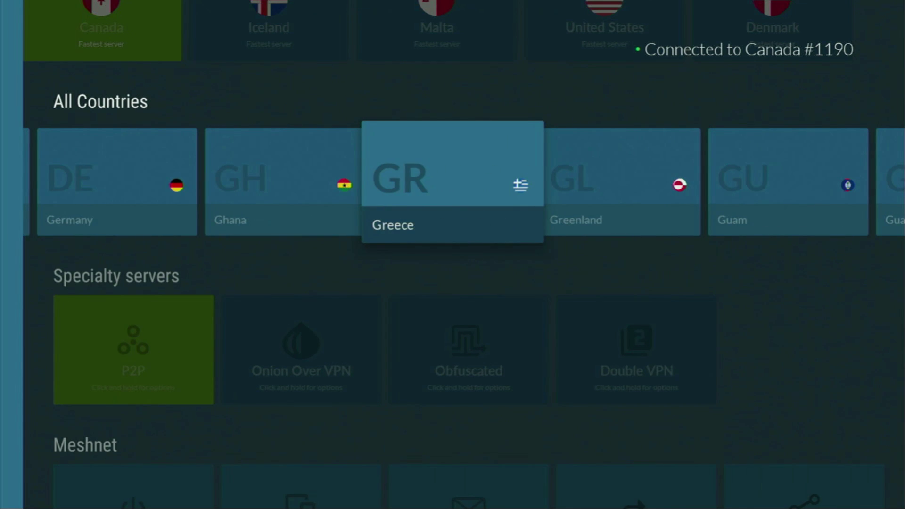
key(Right)
key(Right)
key(Right)
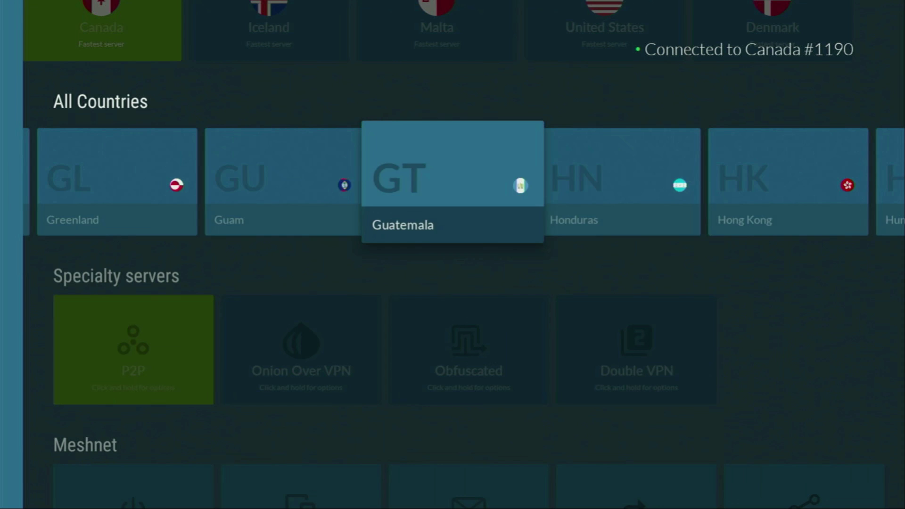
key(Right)
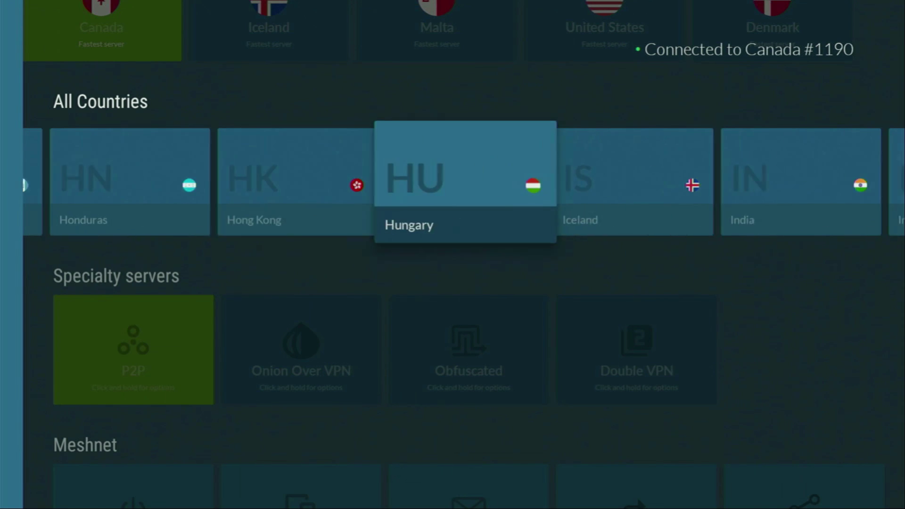
key(Right)
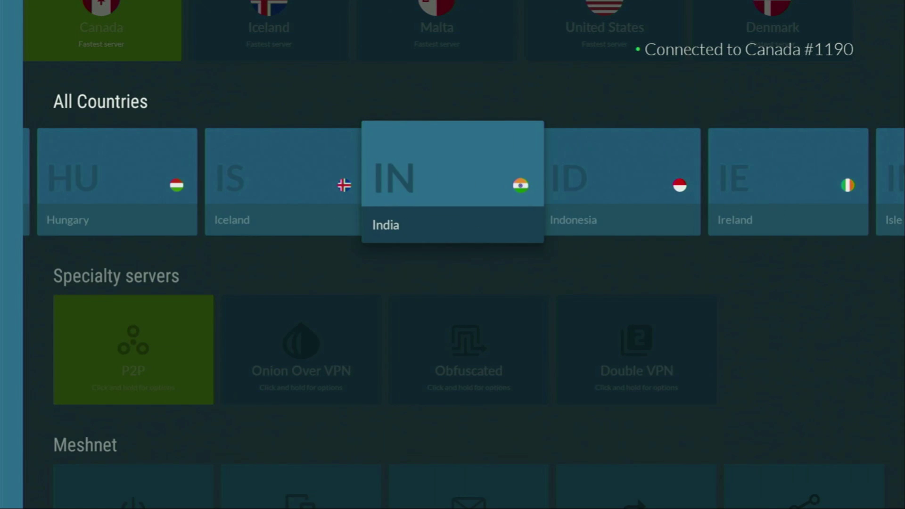
key(Right)
key(Right)
key(Right)
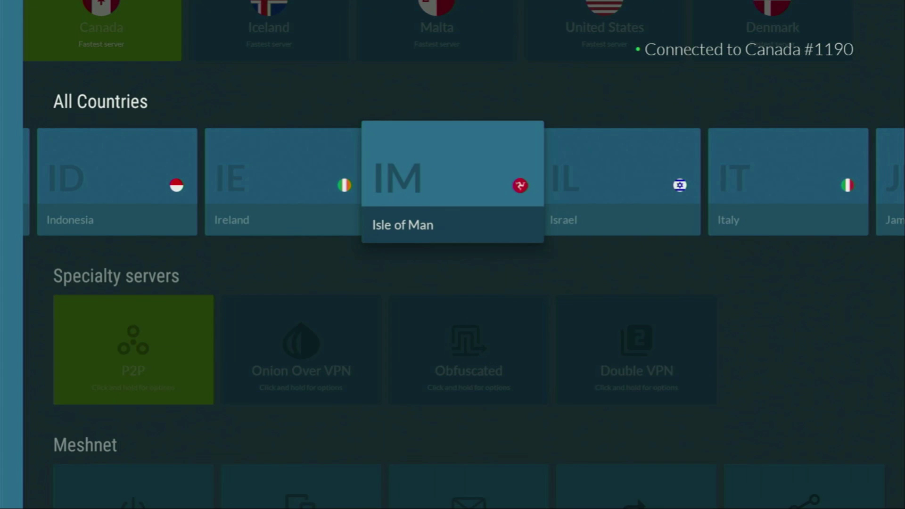
key(Right)
key(Right)
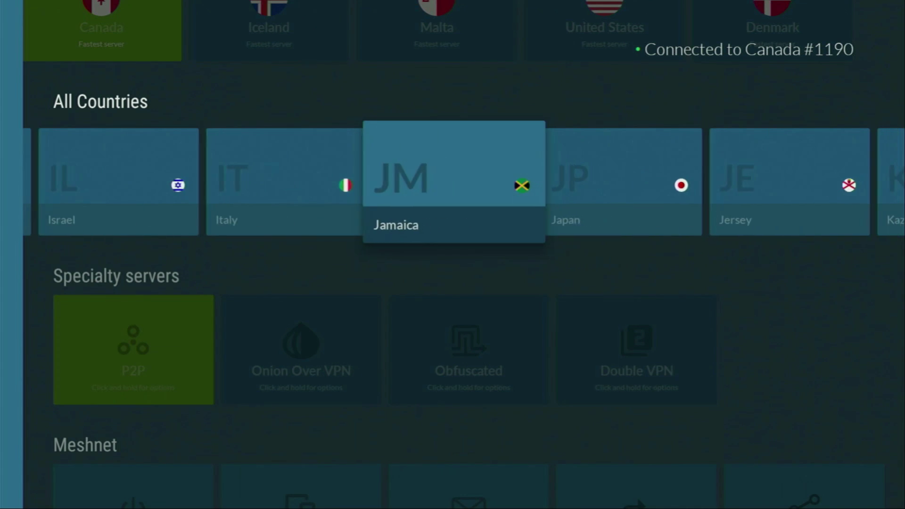
key(Right)
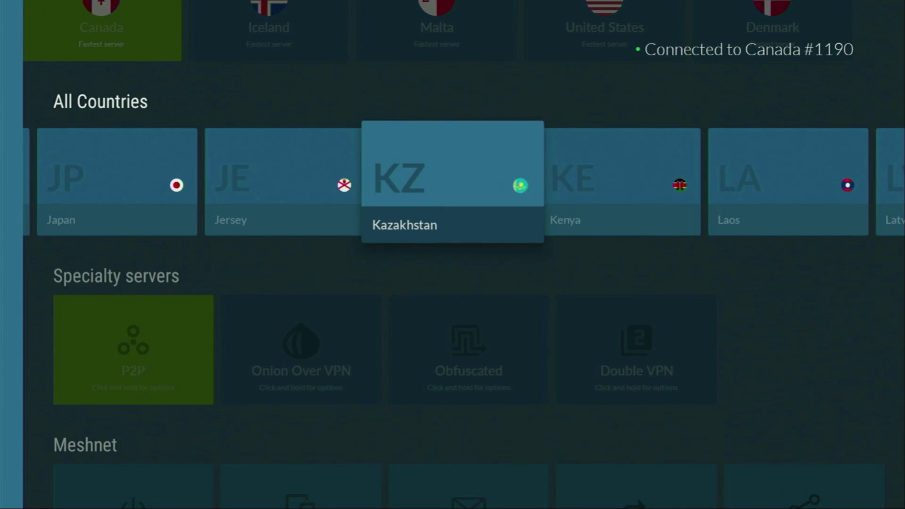
key(Right)
key(Right)
key(Right)
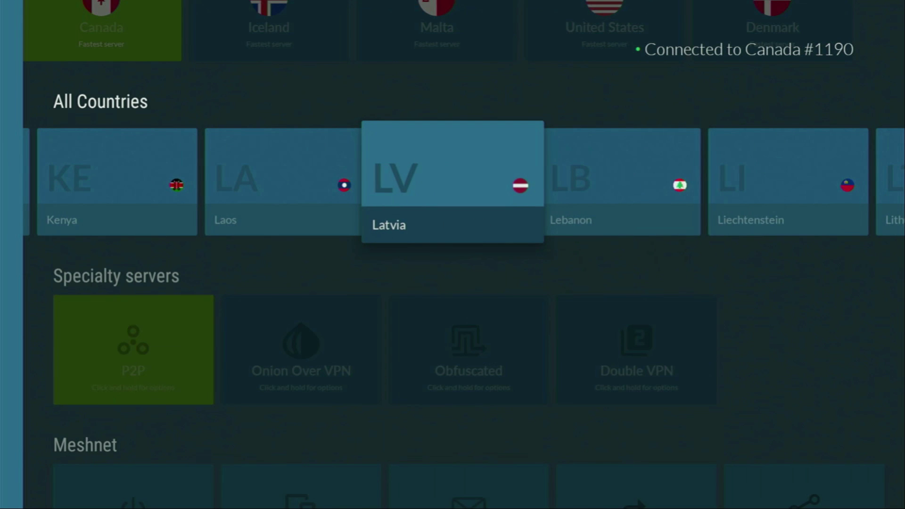
key(Right)
key(Right)
key(Right)
key(Right)
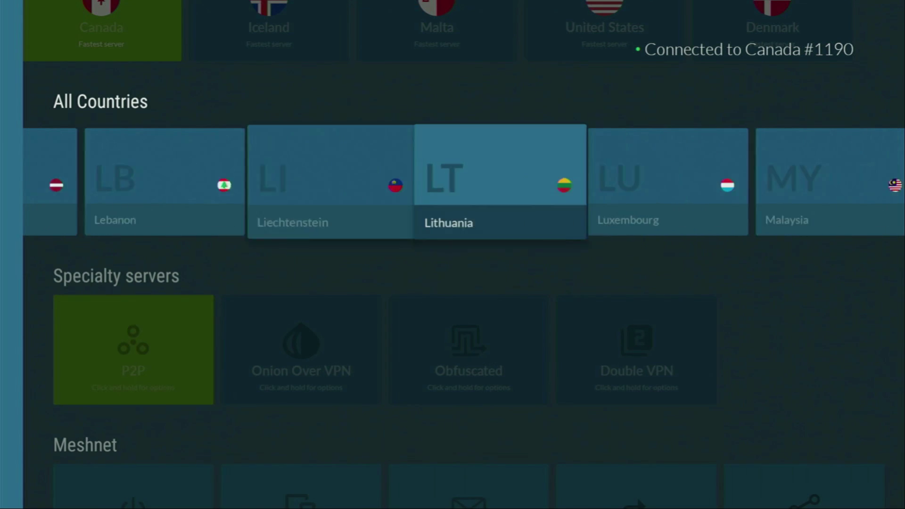
key(Right)
key(Right)
key(Right)
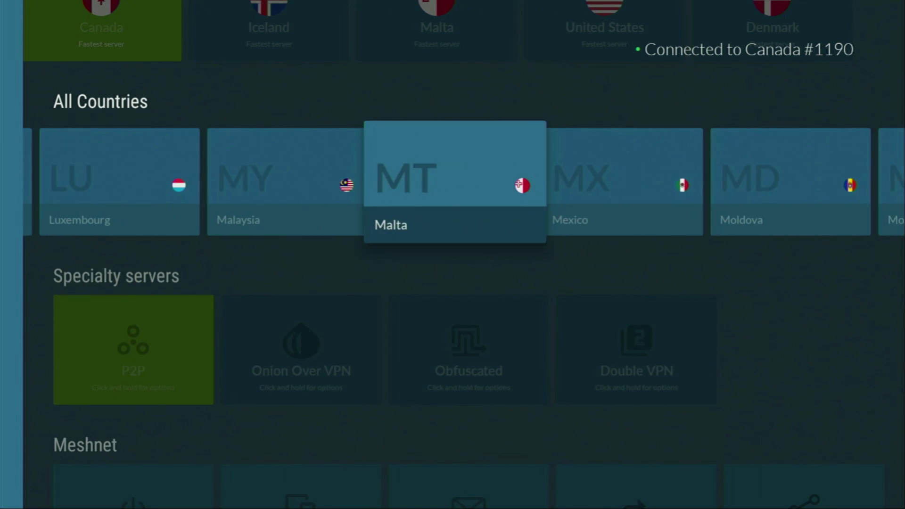
key(Right)
key(Right)
key(Right)
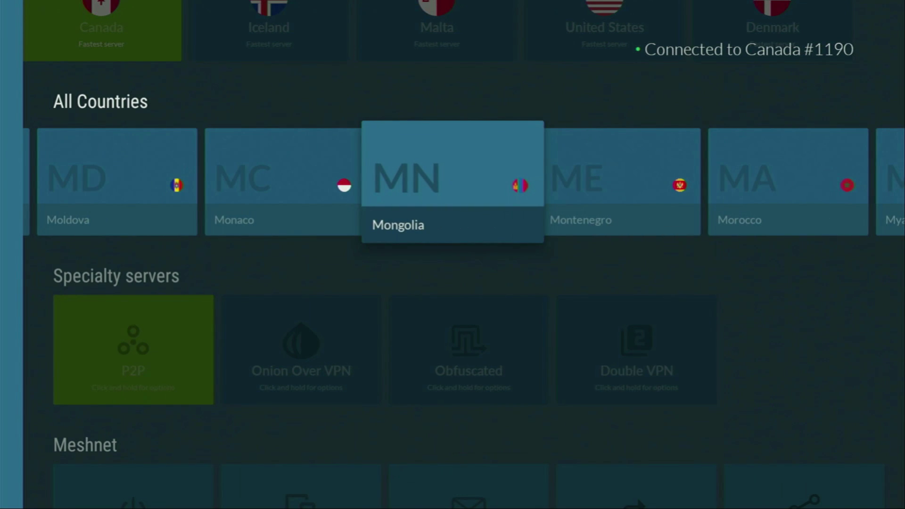
key(Right)
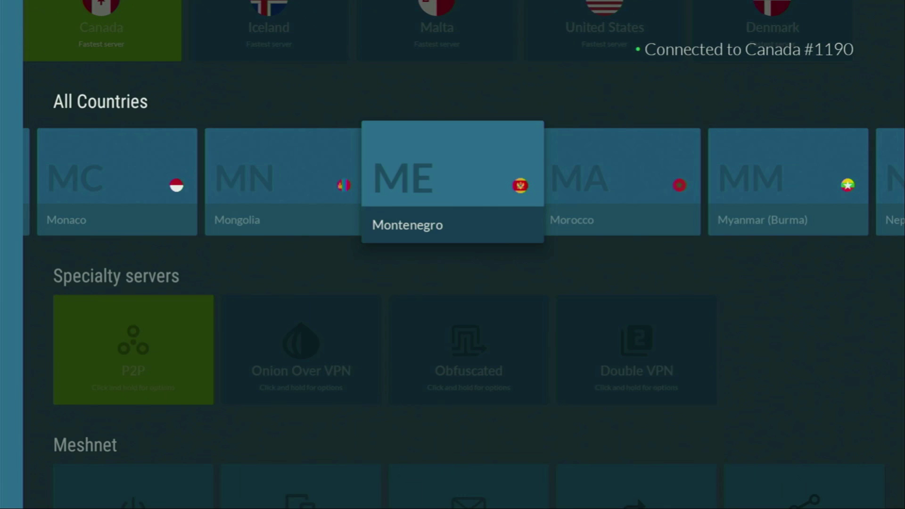
key(Right)
Step: Leave NordVPN and launch Downloader from the Fire TV home row
key(Home)
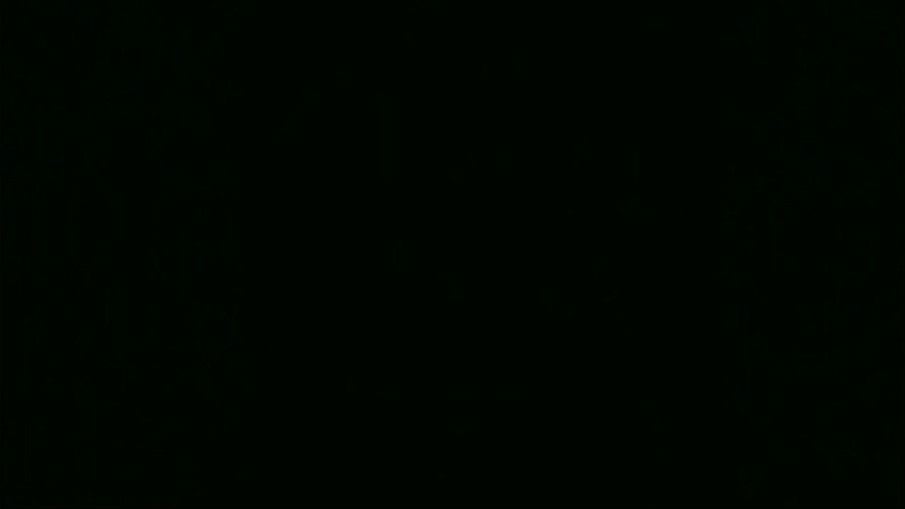
key(Right)
key(Right)
key(Right)
key(Right)
key(Right)
key(Right)
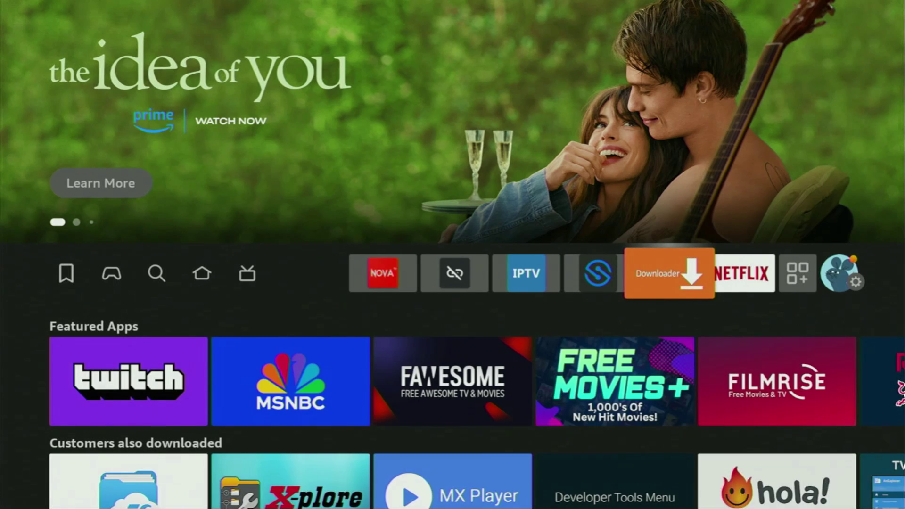
key(Return)
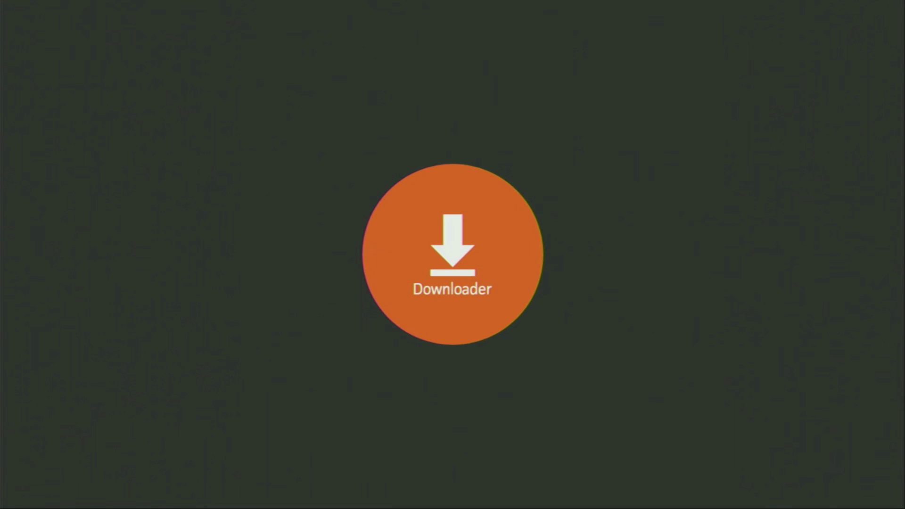
Step: Bring up the keyboard for the URL field on Downloader's Home section
key(Left)
key(Right)
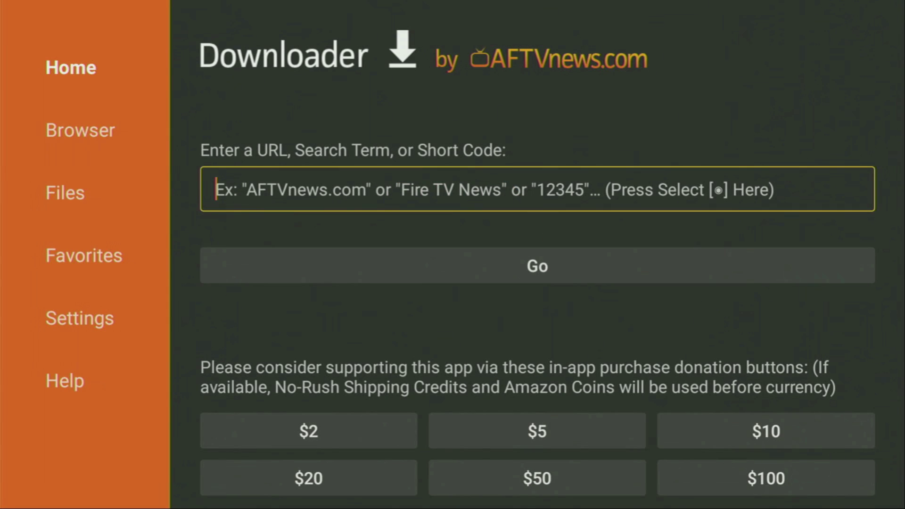
key(Left)
key(Up)
key(Up)
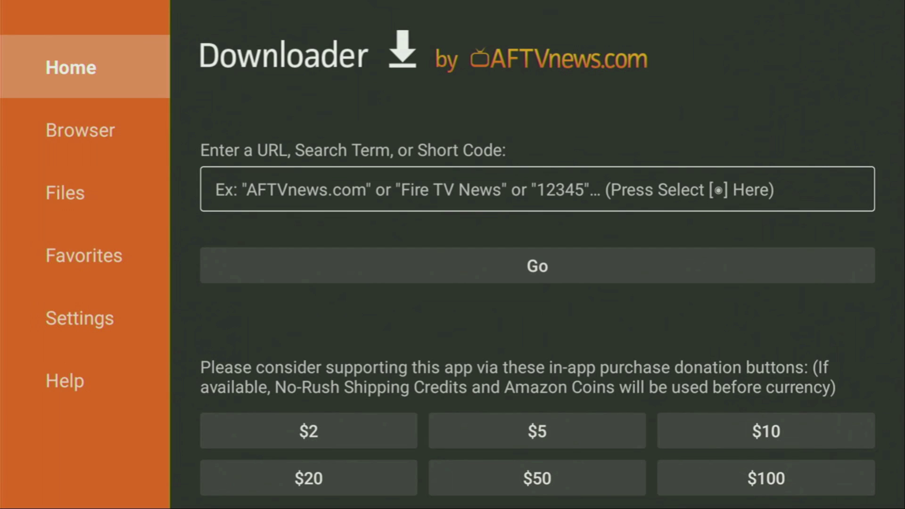
key(Down)
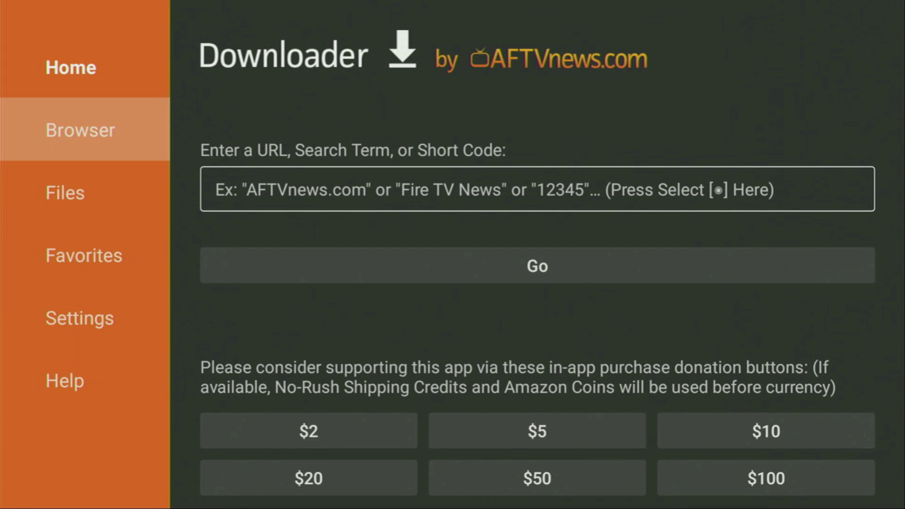
key(Up)
key(Right)
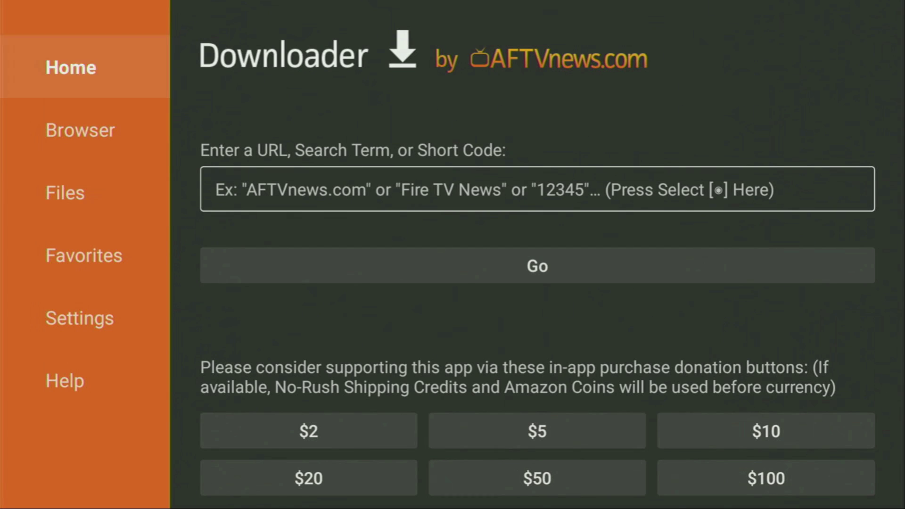
key(Return)
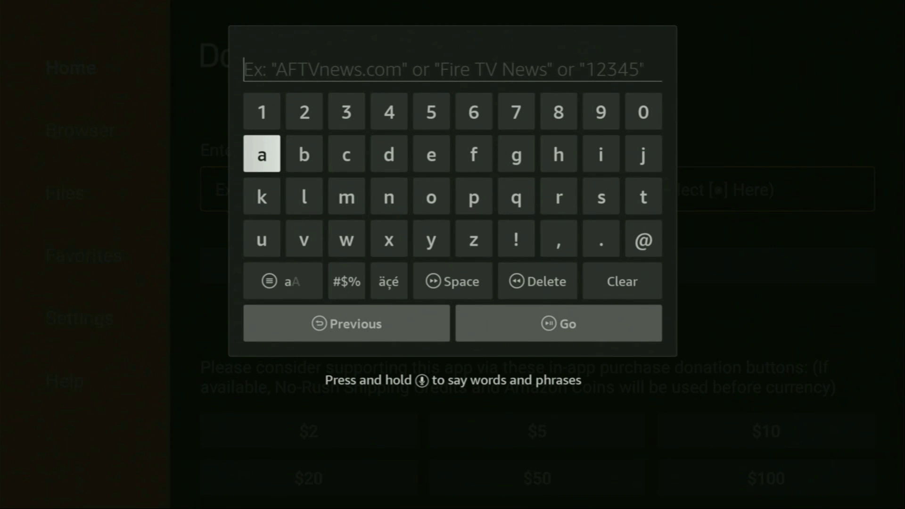
Step: Enter applinked.store in Downloader's URL field using the on-screen keyboard
text(a)
key(Down)
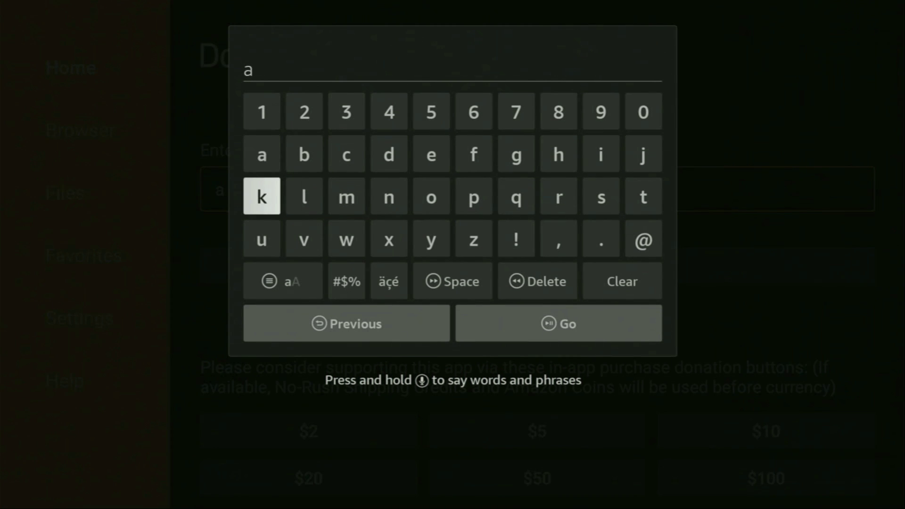
key(Right)
key(Right)
key(Right)
key(Right)
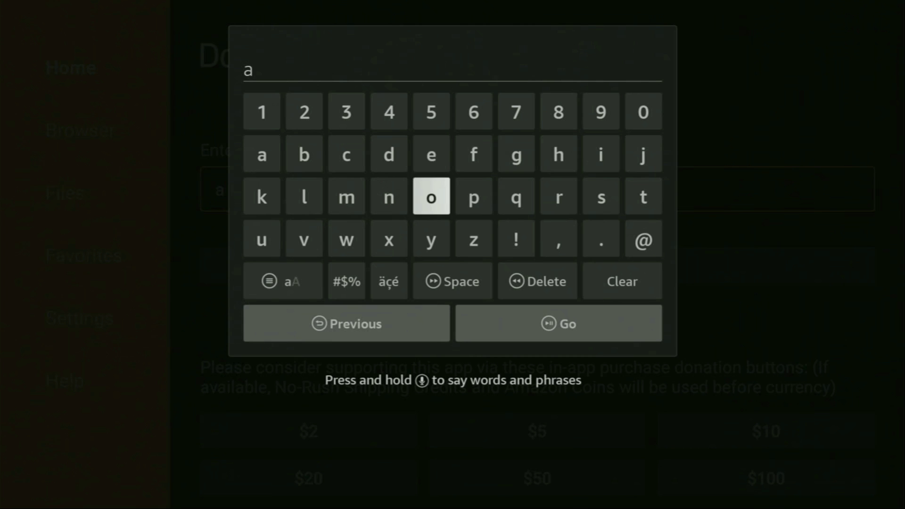
key(Right)
text(pp)
key(Left)
key(Left)
key(Left)
key(Left)
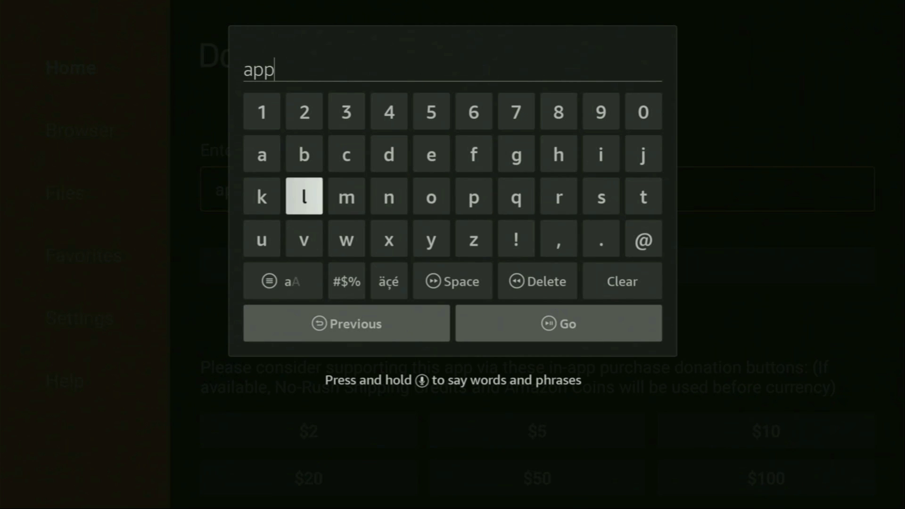
text(l)
key(Up)
key(Right)
key(Right)
key(Right)
key(Right)
key(Right)
key(Right)
key(Right)
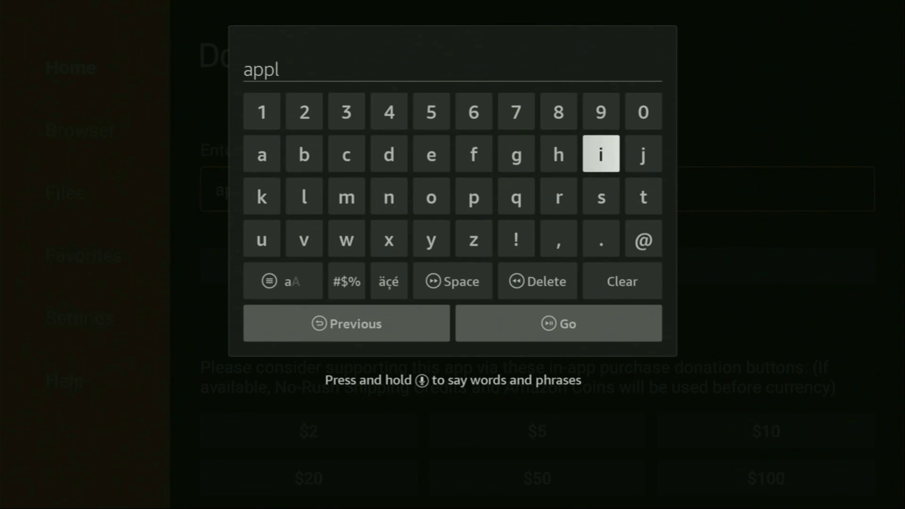
text(i)
key(Down)
key(Left)
key(Left)
key(Left)
key(Left)
key(Left)
text(n)
key(Left)
key(Left)
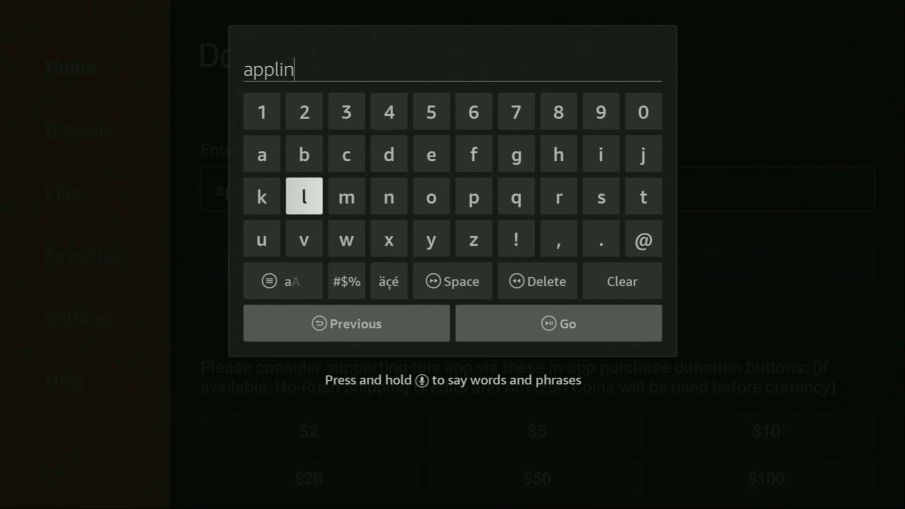
key(Left)
text(k)
key(Up)
key(Right)
key(Right)
key(Right)
key(Right)
text(e)
key(Left)
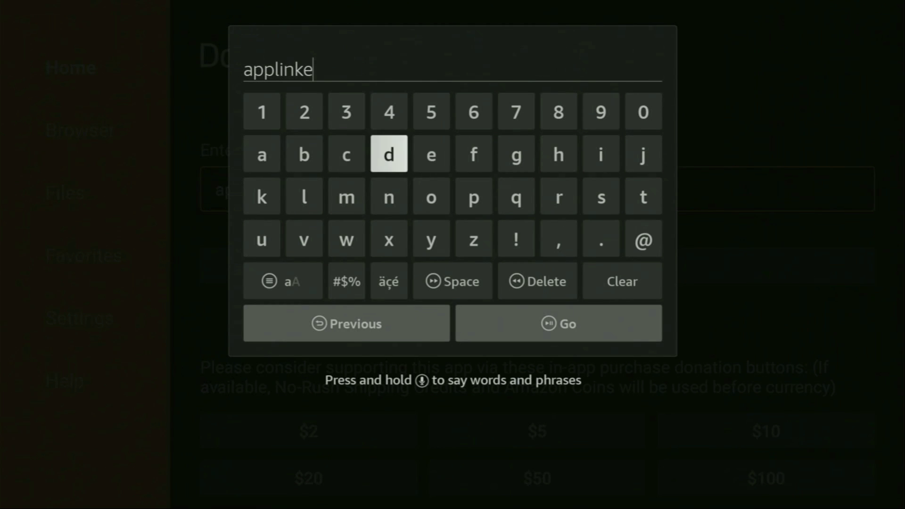
text(d)
key(Down)
key(Down)
key(Right)
key(Right)
key(Right)
key(Right)
key(Right)
text(.)
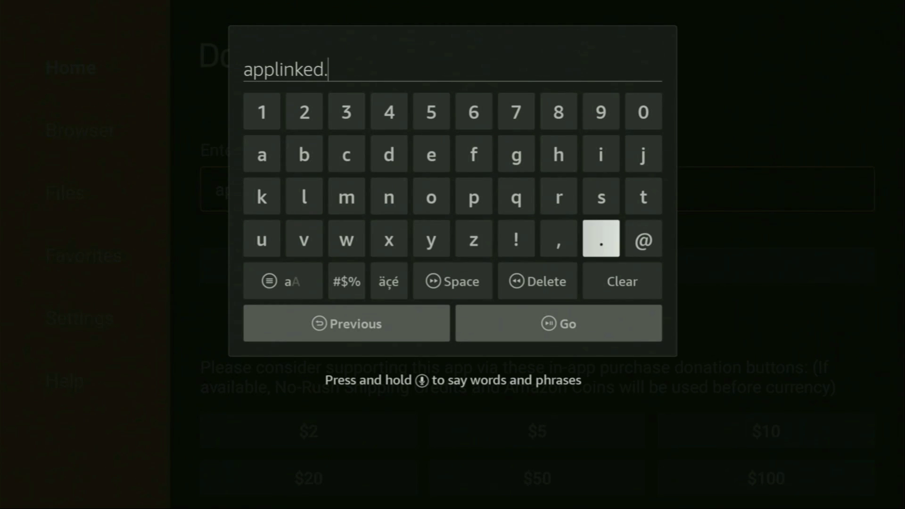
key(Up)
text(s)
key(Right)
text(t)
key(Left)
key(Left)
key(Left)
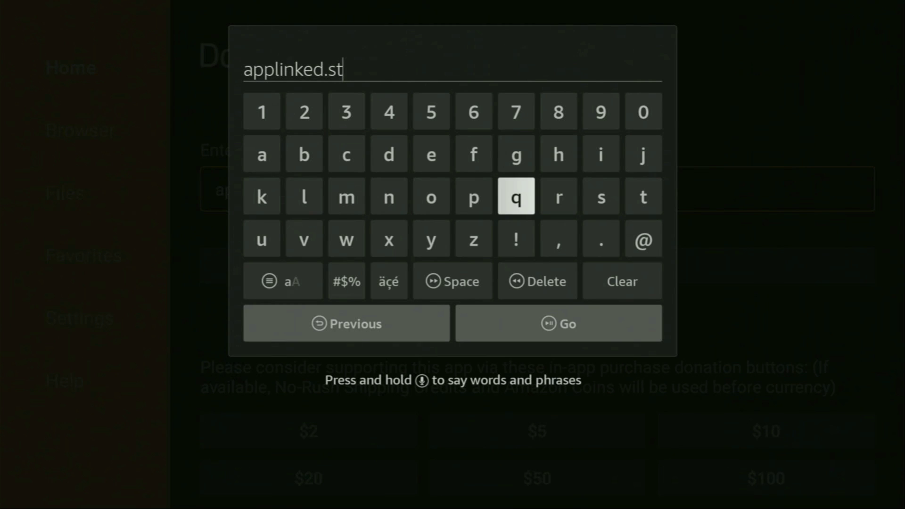
key(Left)
key(Left)
text(o)
key(Right)
key(Right)
key(Right)
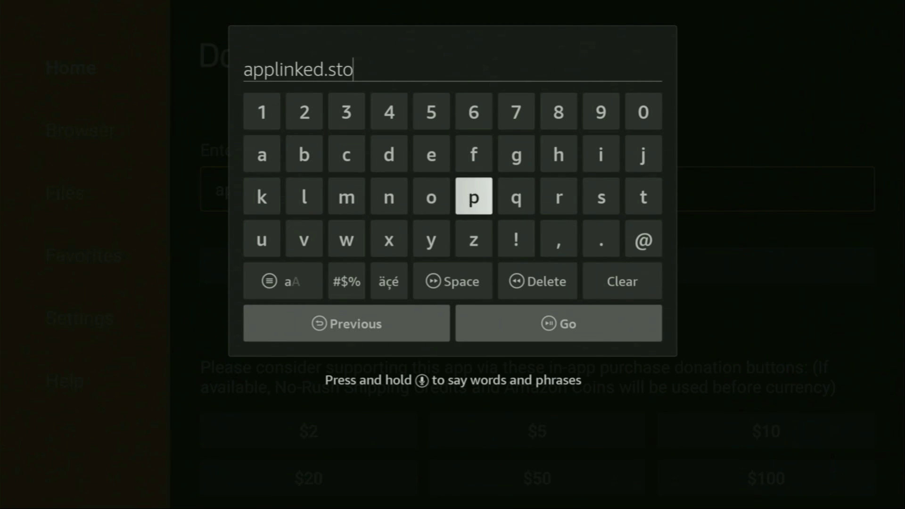
text(r)
key(Left)
key(Left)
key(Left)
key(Up)
text(e)
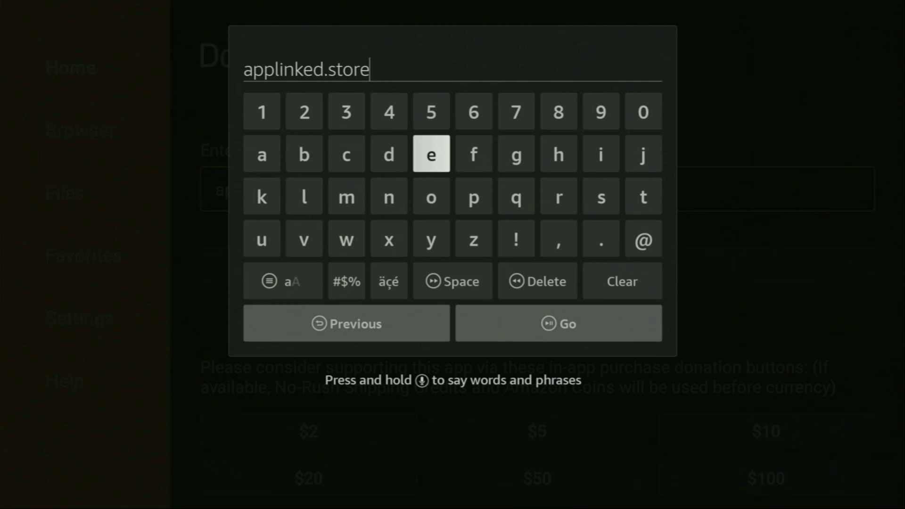
key(Down)
key(Down)
key(Down)
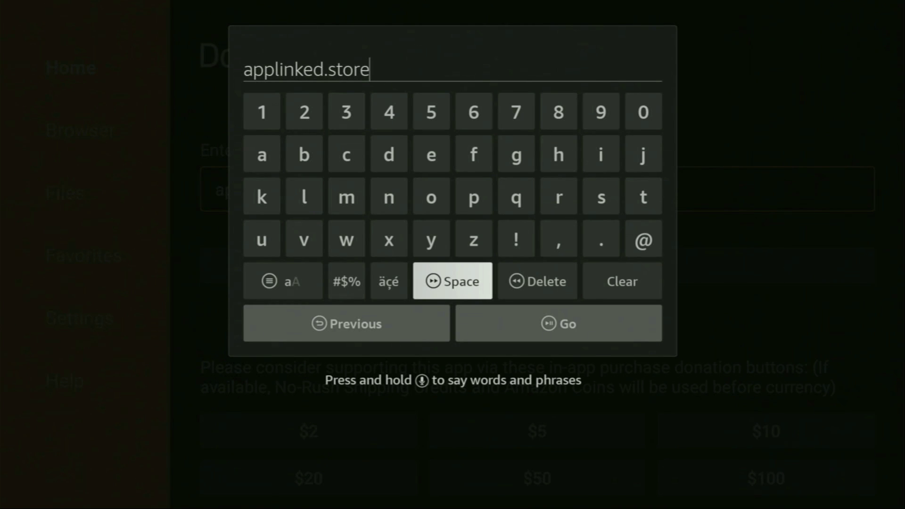
Step: Load applinked.store and download the AppLinked APK via the green Download AppLinked button
key(Down)
key(Right)
key(Return)
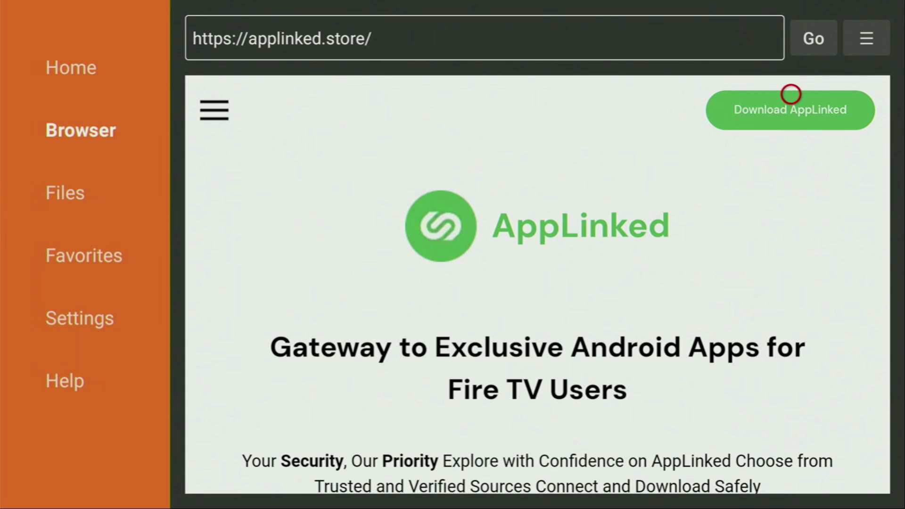
click(791, 127)
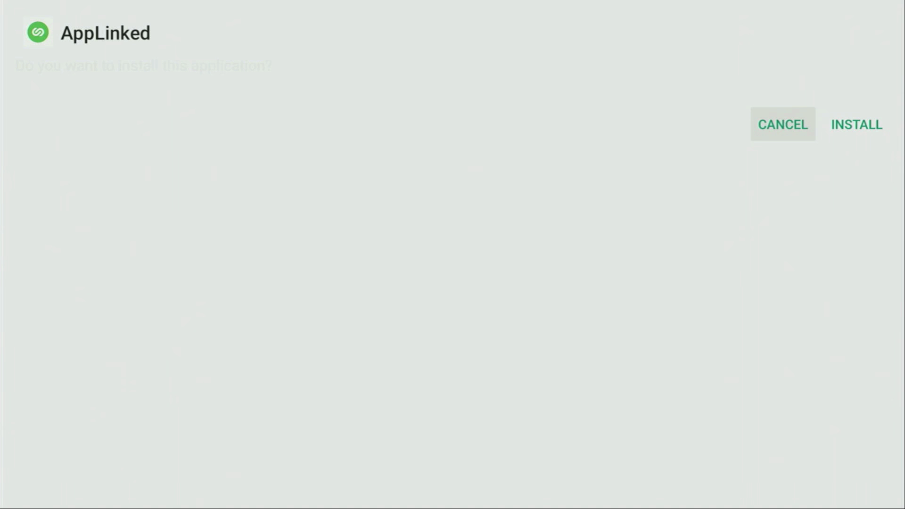
Step: Install AppLinked and finish the installer with Done
key(Right)
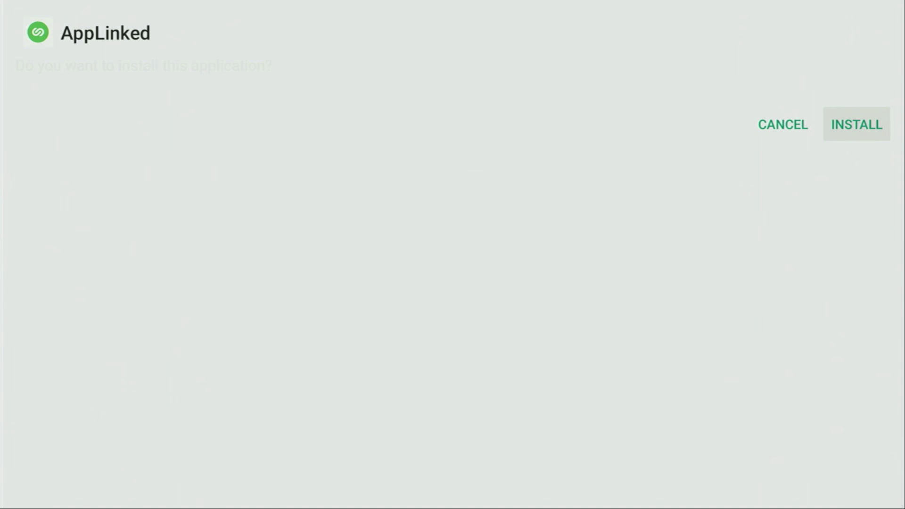
key(Return)
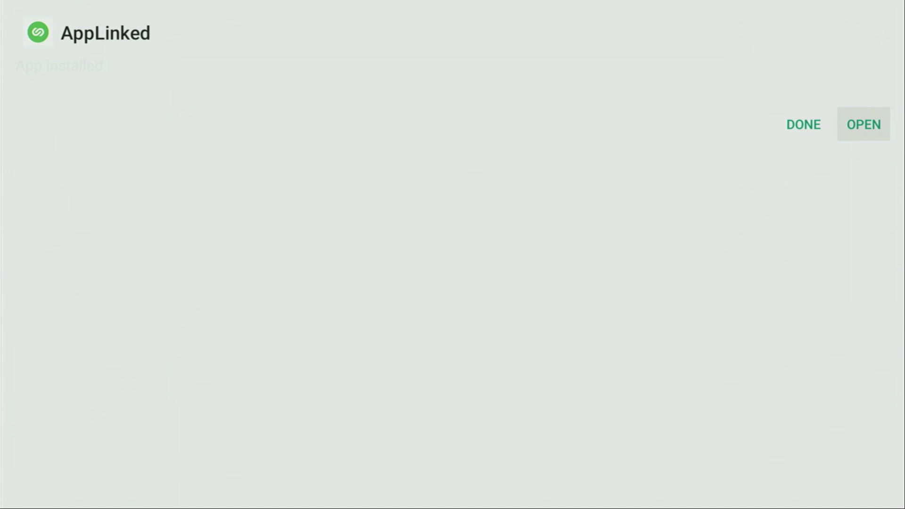
key(Left)
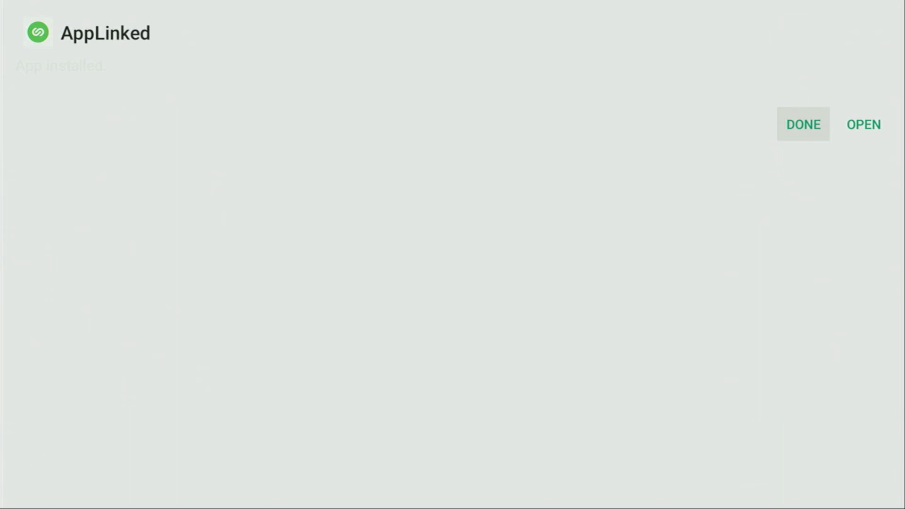
key(Return)
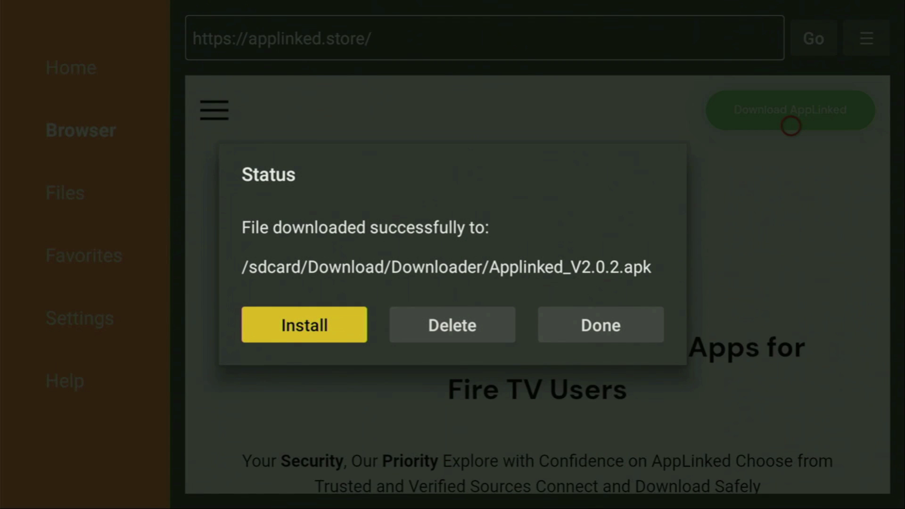
Step: Delete Applinked_V2.0.2.apk in Downloader and return to the Home screen's settings tiles
key(Right)
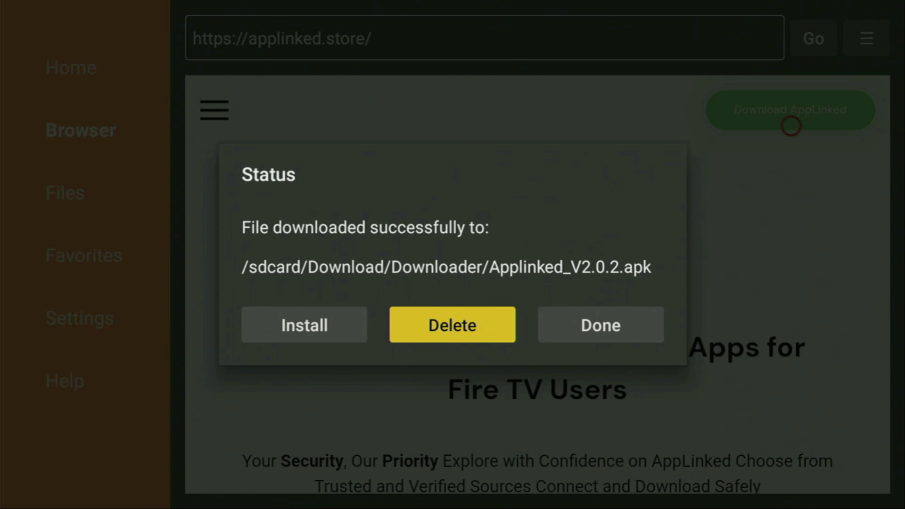
key(Return)
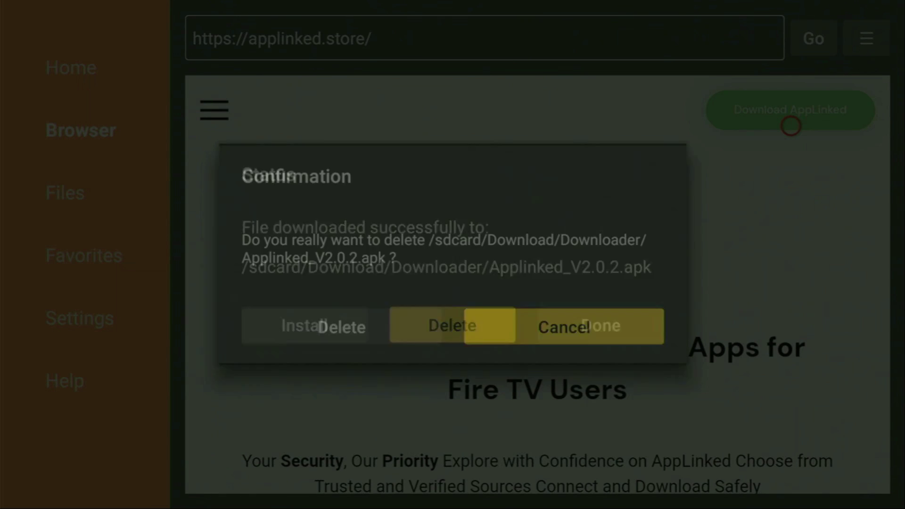
key(Return)
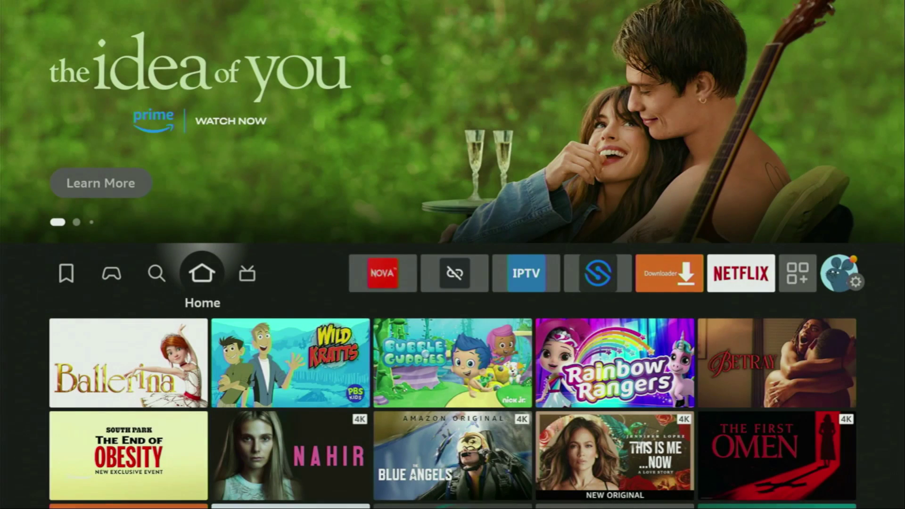
key(Right)
key(Right)
key(Right)
key(Right)
key(Right)
key(Right)
key(Right)
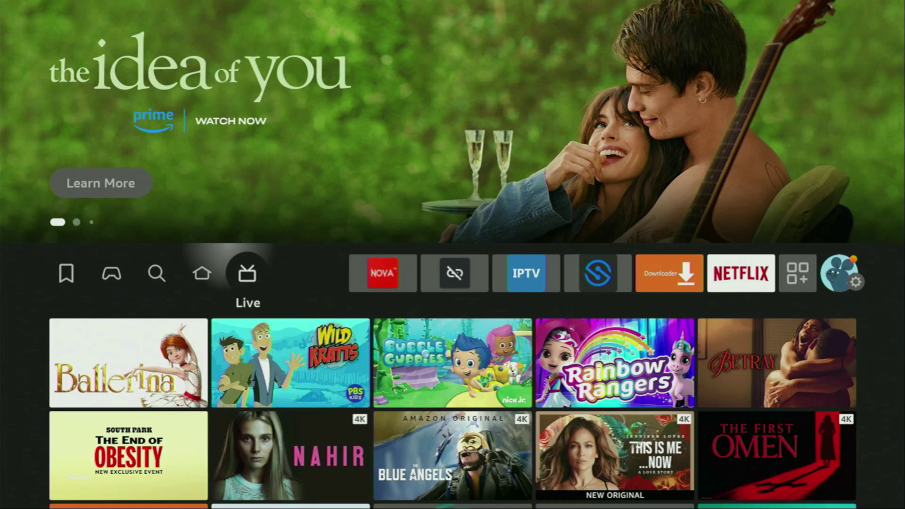
key(Right)
key(Right)
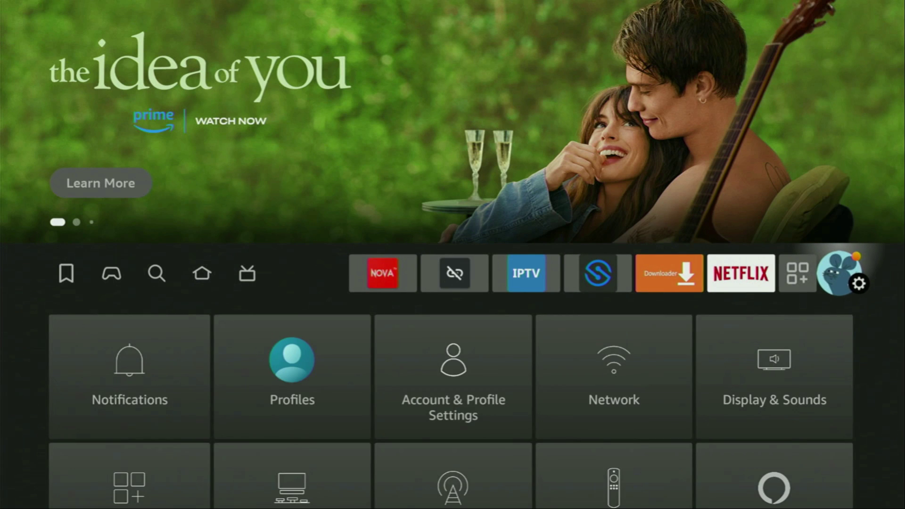
Step: Under My Fire TV > Developer options > Install unknown apps, switch AppLinked to ON
key(Down)
key(Down)
key(Down)
key(Right)
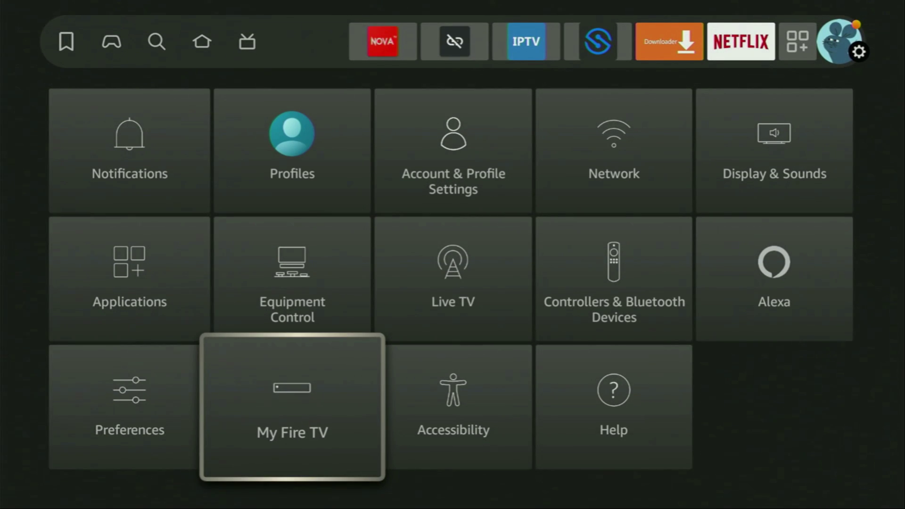
key(Return)
key(Down)
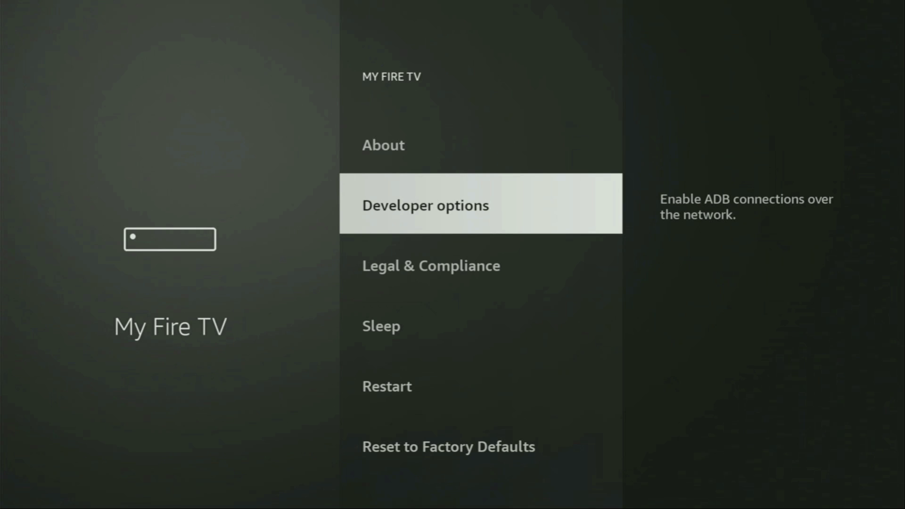
key(Return)
key(Down)
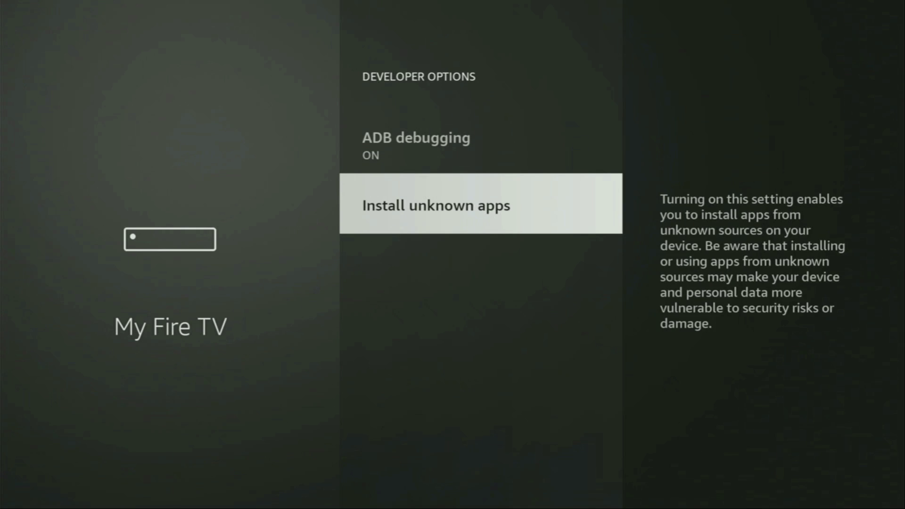
key(Return)
key(Down)
key(Down)
key(Down)
key(Down)
key(Down)
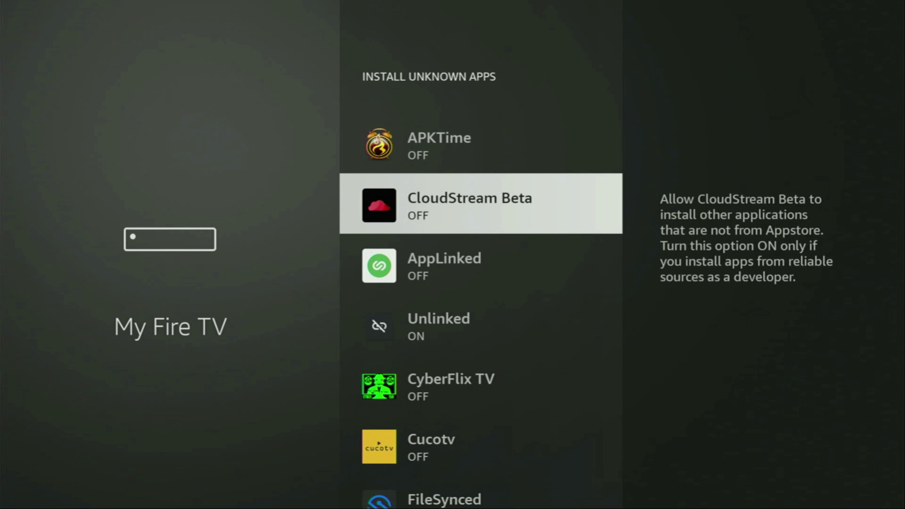
key(Return)
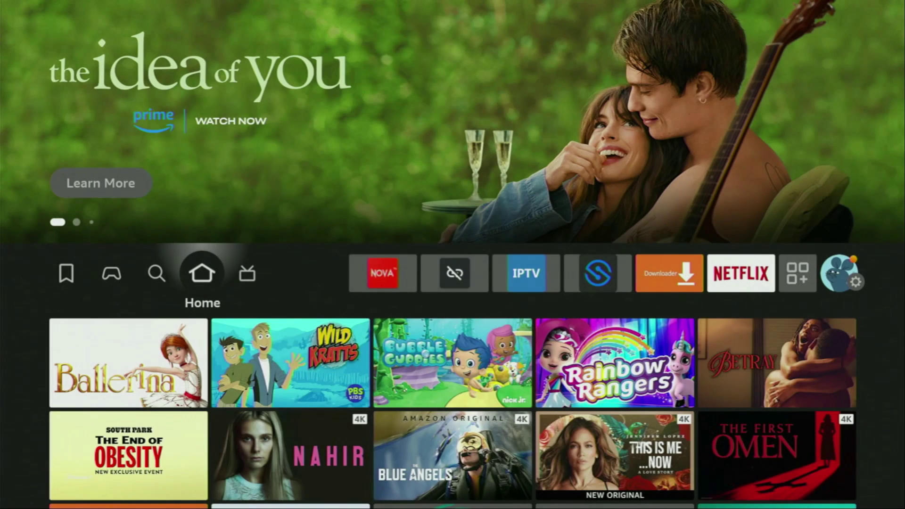
Step: Find the new AppLinked tile at the end of the Your Apps & Channels grid
key(Right)
key(Right)
key(Right)
key(Right)
key(Right)
key(Right)
key(Right)
key(Right)
key(Right)
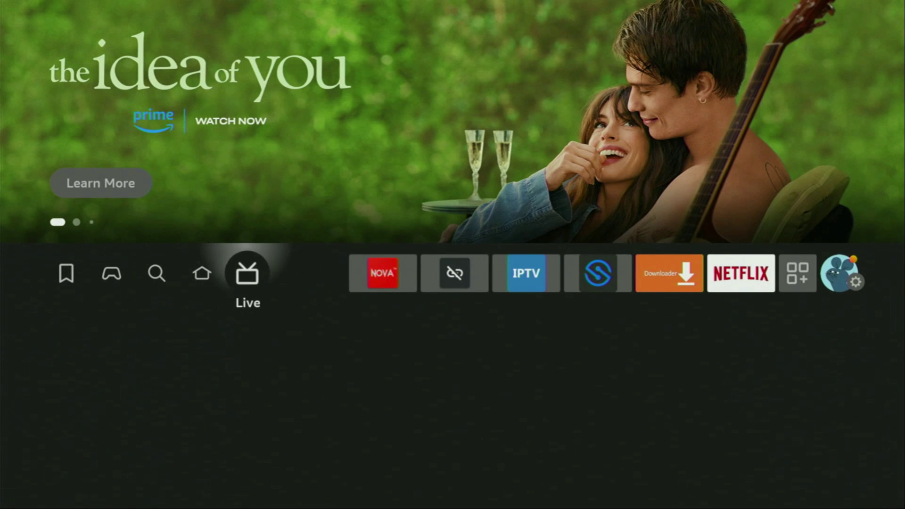
key(Left)
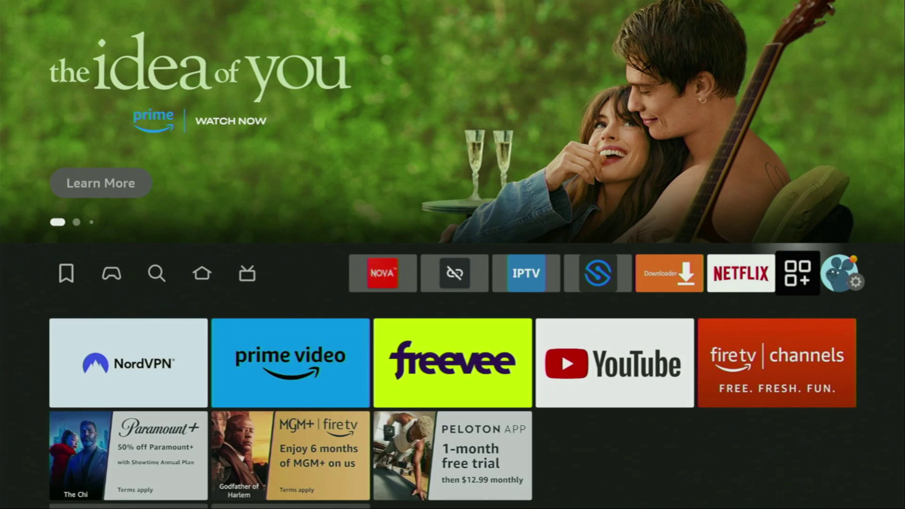
key(Return)
key(Down)
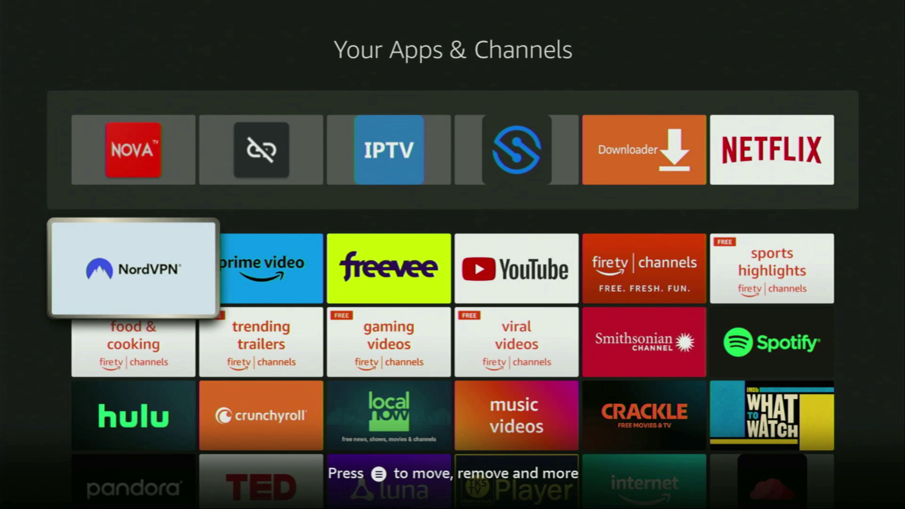
key(Down)
key(Down)
key(Down)
key(Down)
key(Down)
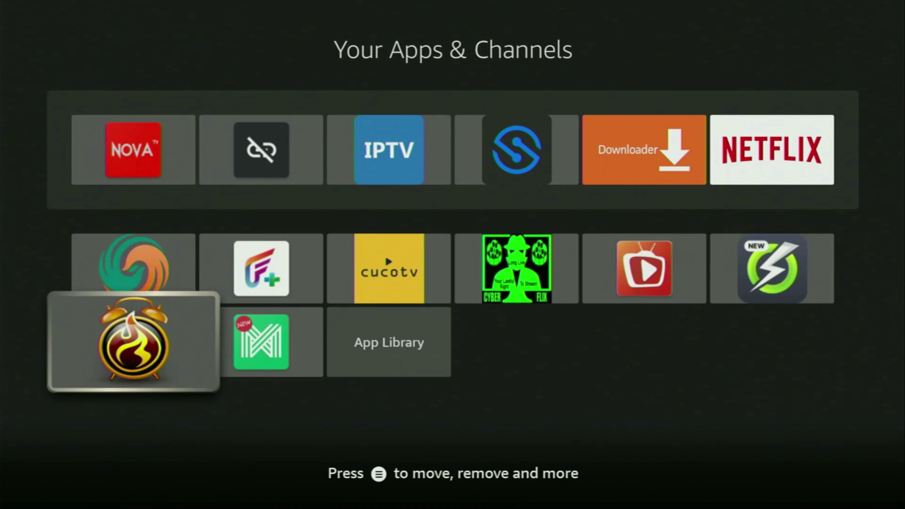
key(Right)
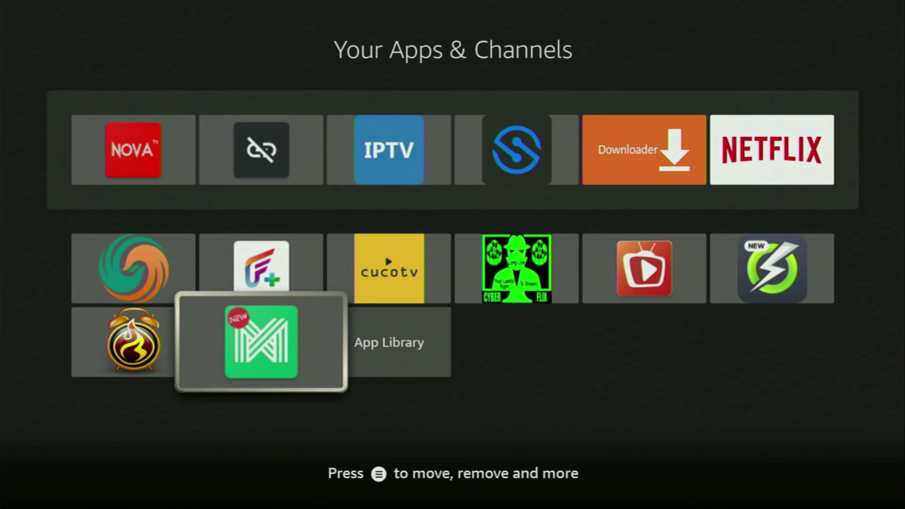
Step: Move AppLinked to the front of Your Apps and launch it
key(Menu)
key(Down)
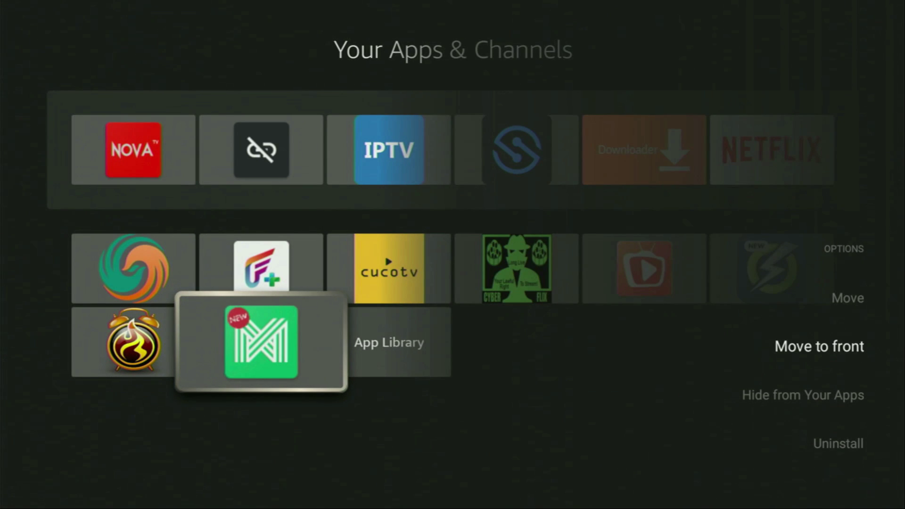
key(Return)
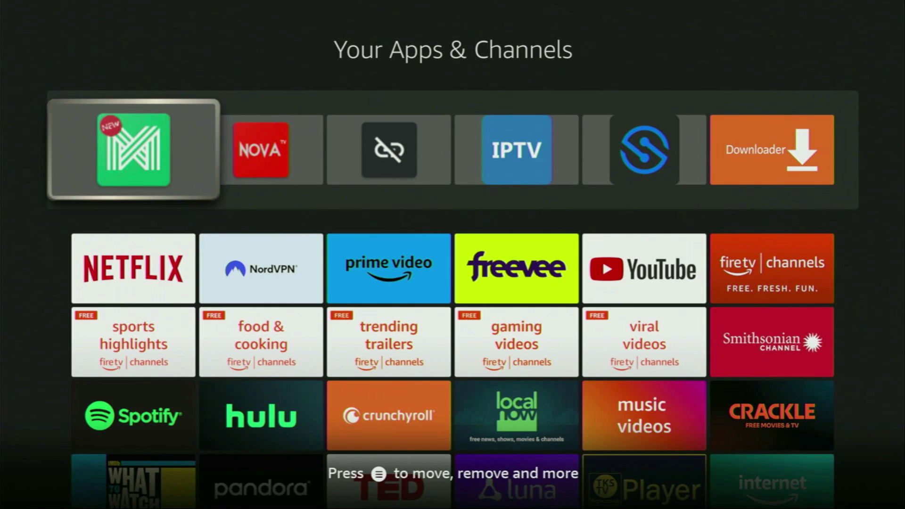
key(Return)
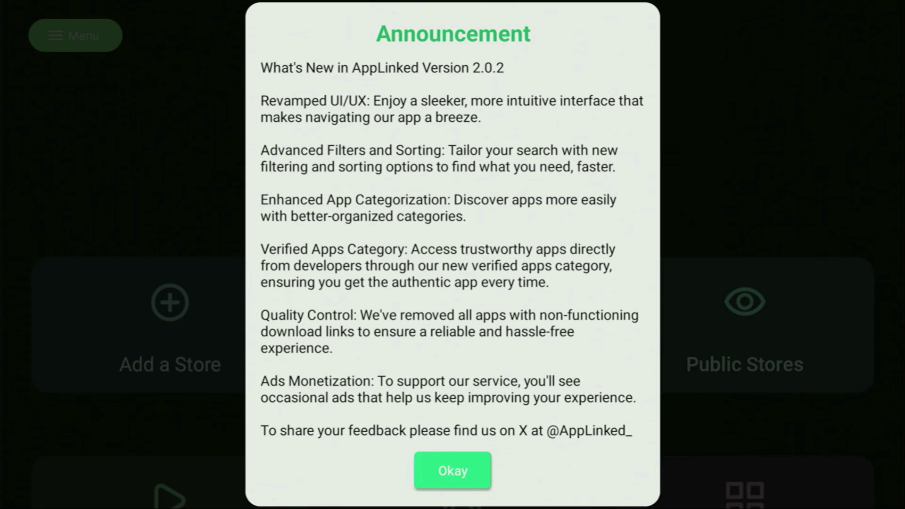
Step: Dismiss the Version 2.0.2 announcement with Okay and focus Add a Store
key(Return)
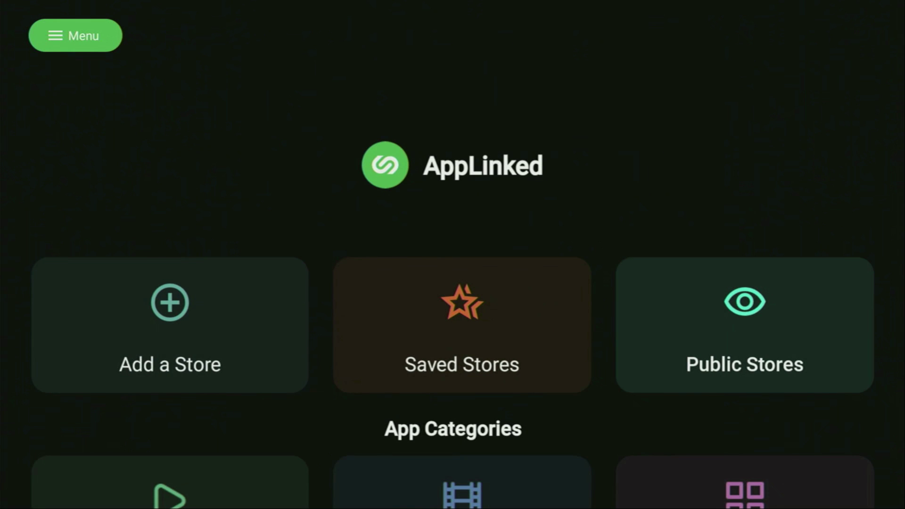
key(Down)
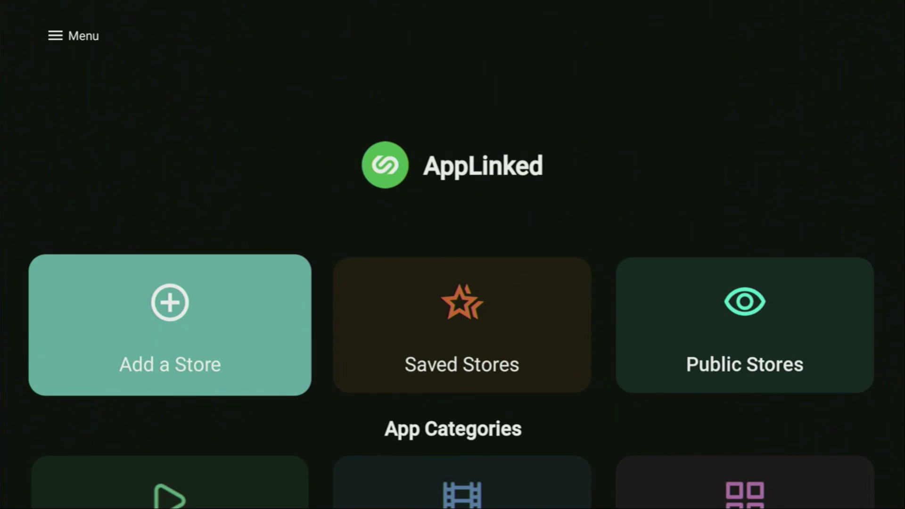
Step: Look over AppLinked's app categories, saved stores and public stores on the home screen
key(Down)
key(Down)
key(Right)
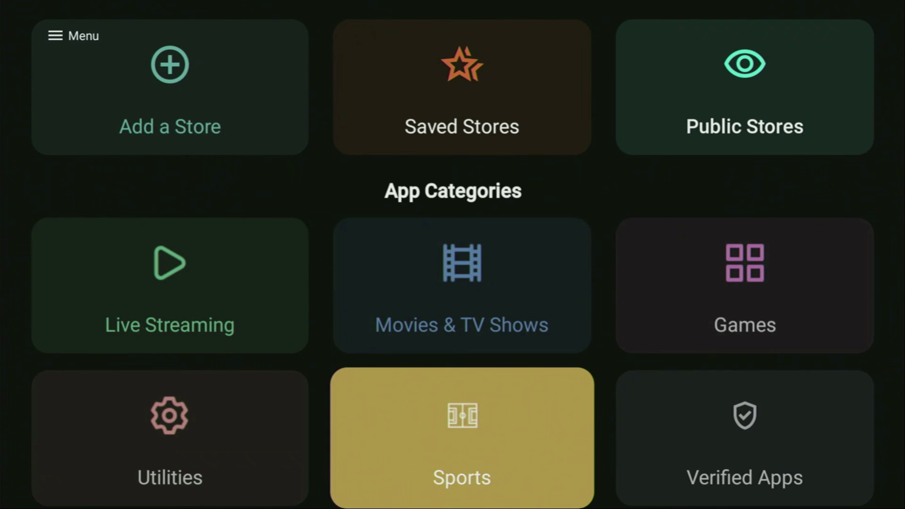
key(Left)
key(Up)
key(Up)
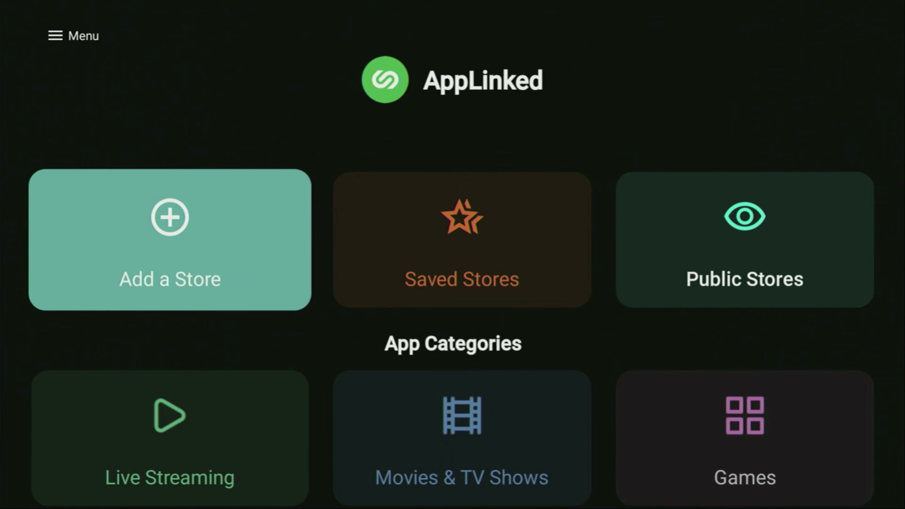
key(Right)
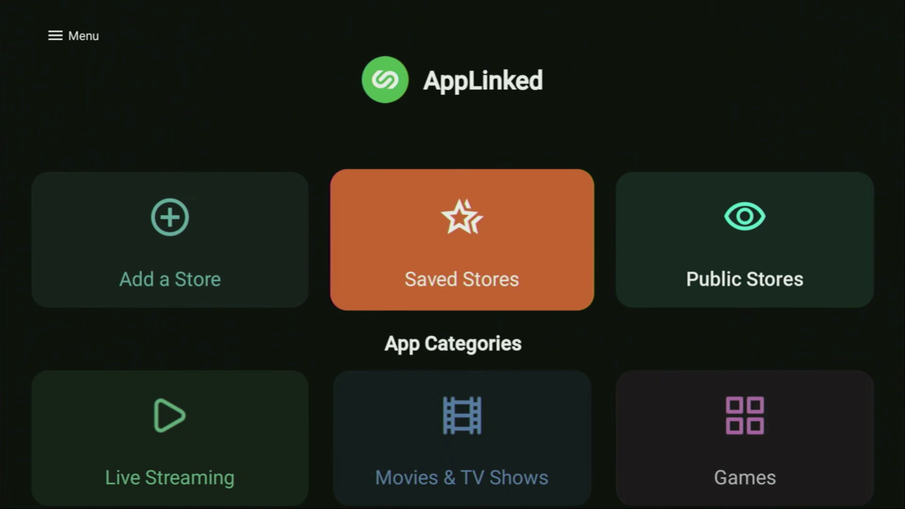
key(Right)
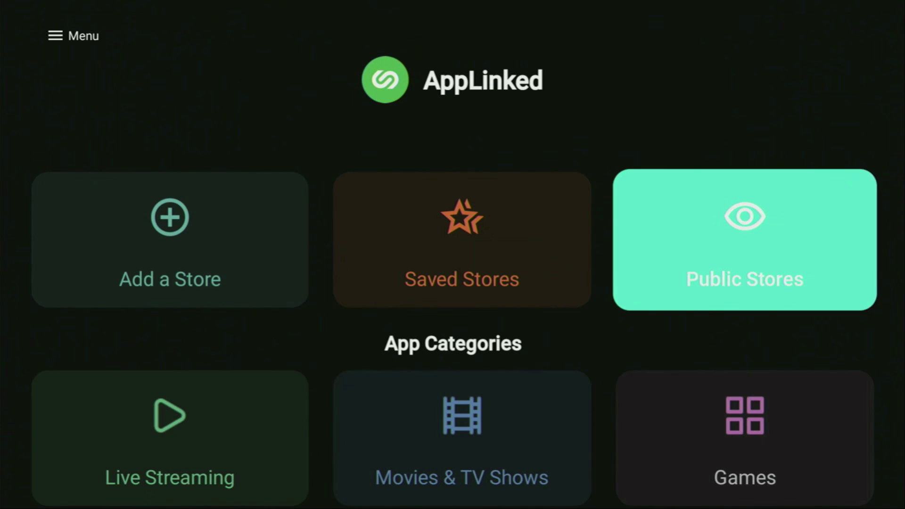
Step: Browse the app category tiles and open Live Streaming
key(Down)
key(Left)
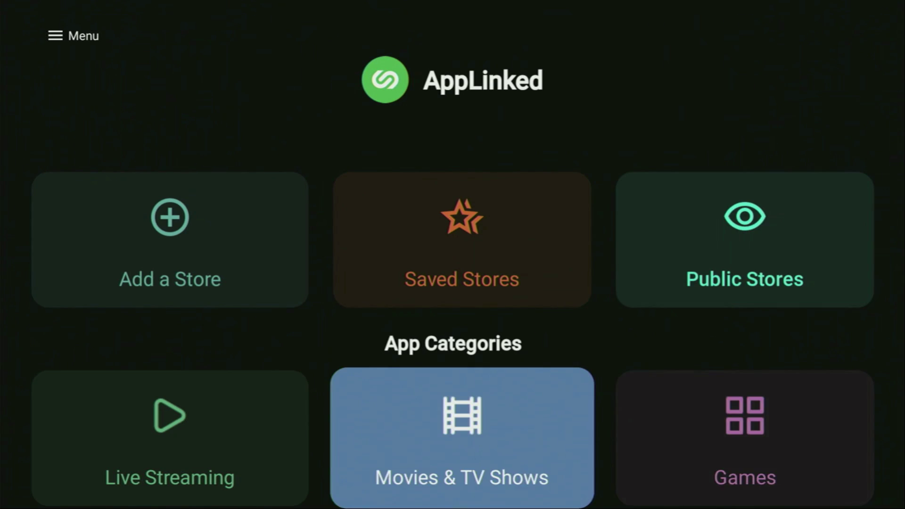
key(Down)
key(Left)
key(Up)
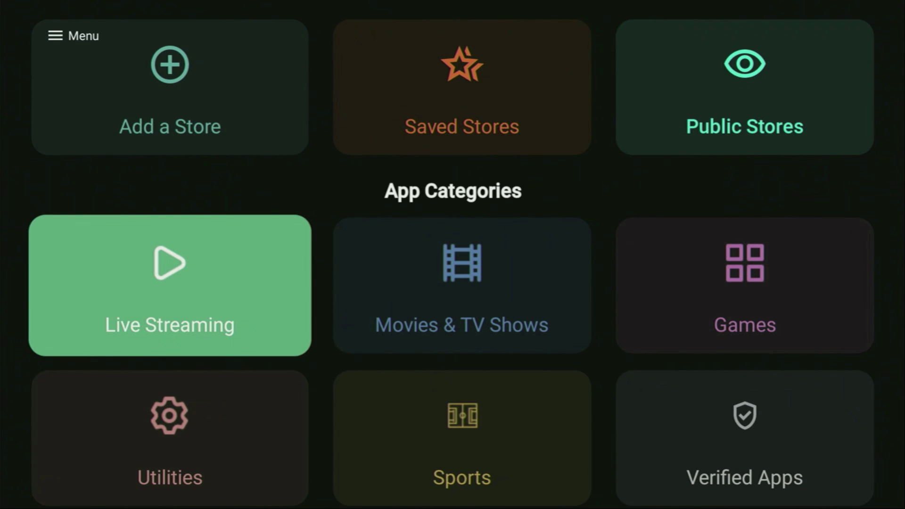
key(Right)
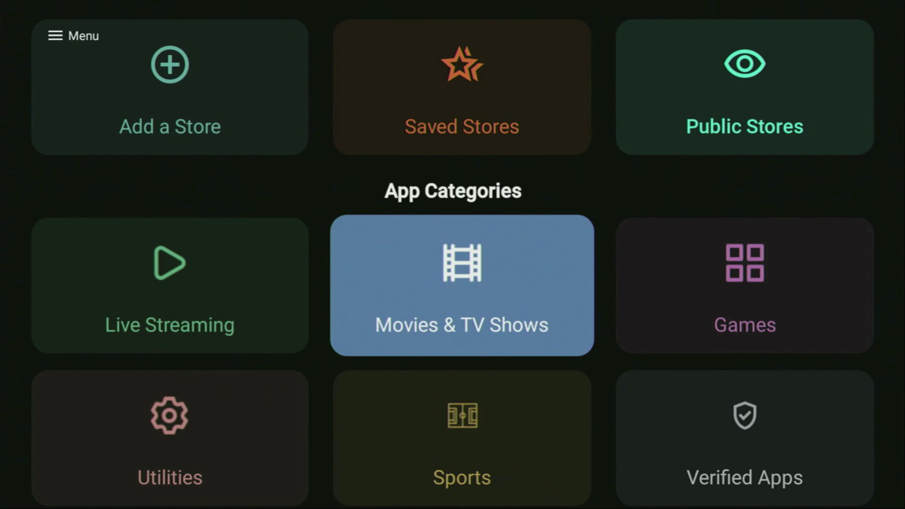
key(Down)
key(Up)
key(Right)
key(Down)
key(Left)
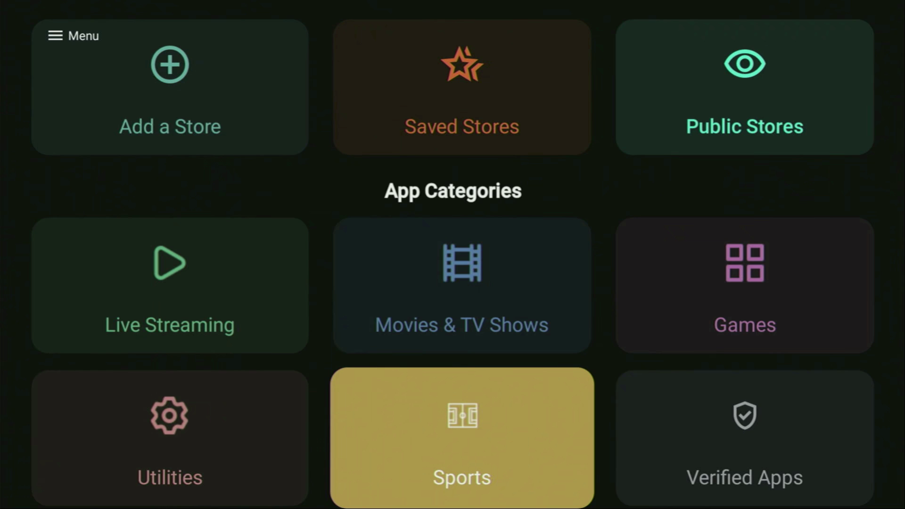
key(Left)
key(Right)
key(Right)
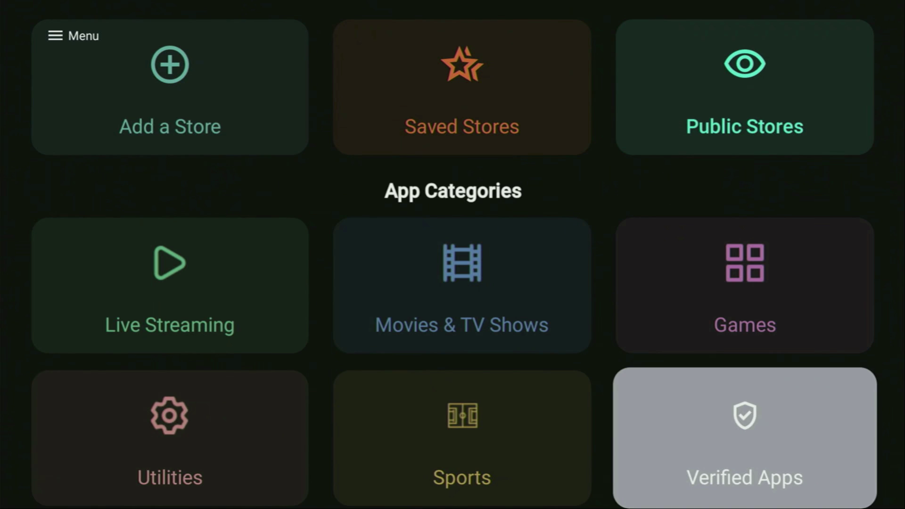
key(Up)
key(Left)
key(Left)
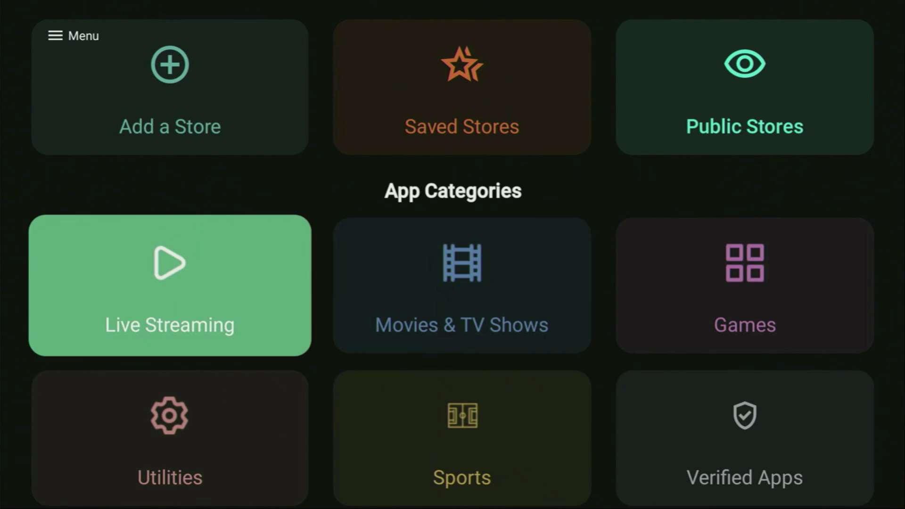
key(Return)
Step: Scroll down through the Live Streaming app list
key(Up)
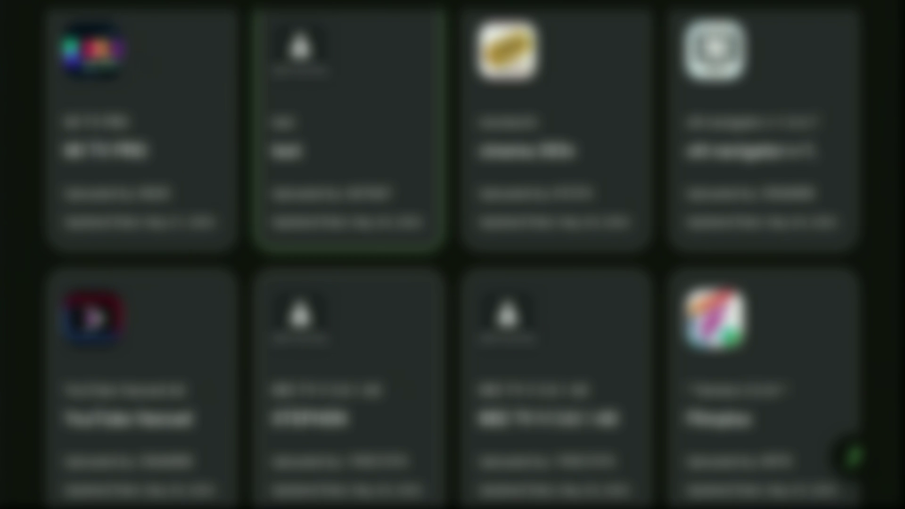
key(Up)
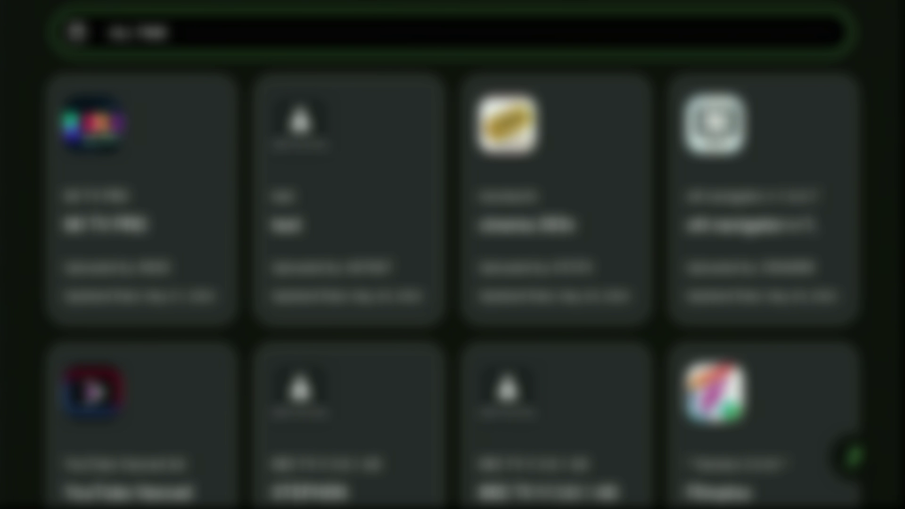
key(Down)
key(Down)
key(Down)
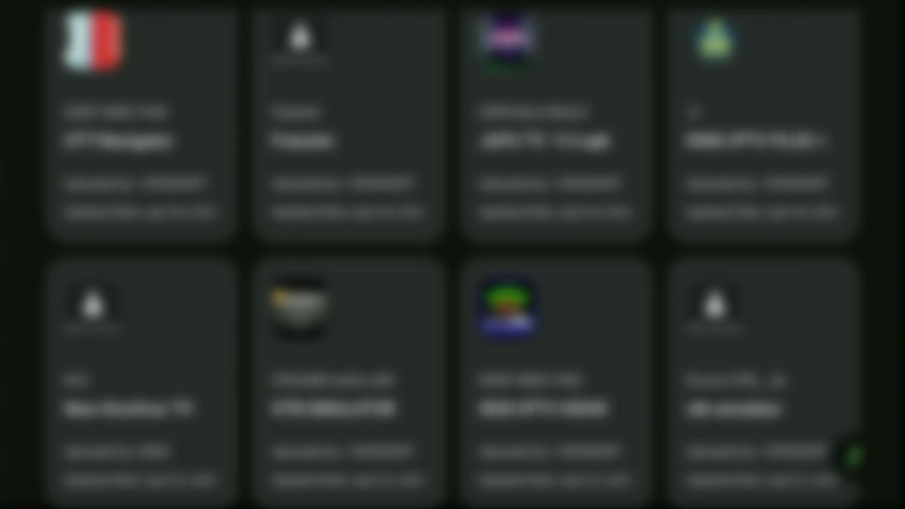
key(Down)
key(Down)
key(Down)
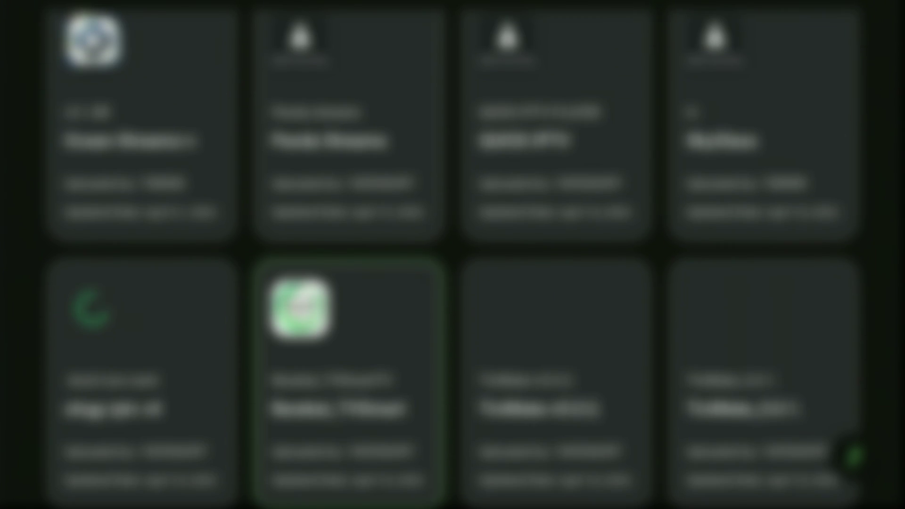
key(Down)
key(Down)
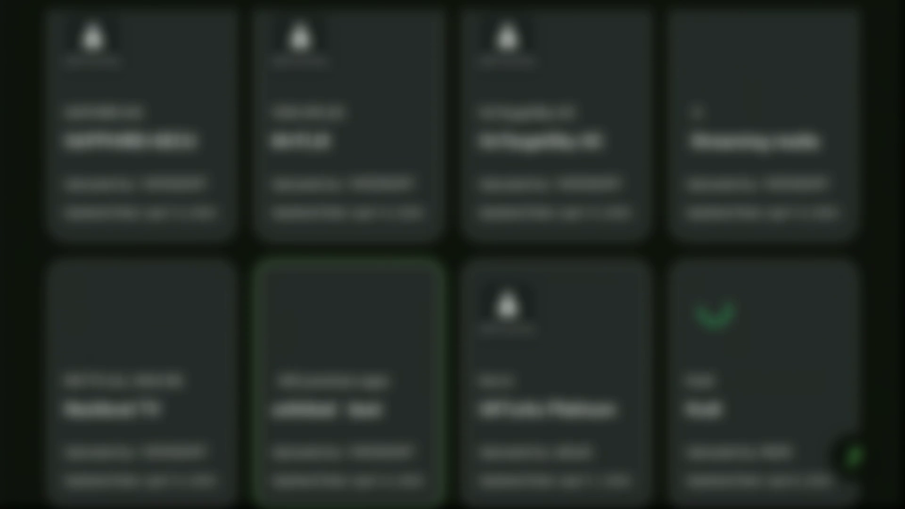
key(Down)
key(Down)
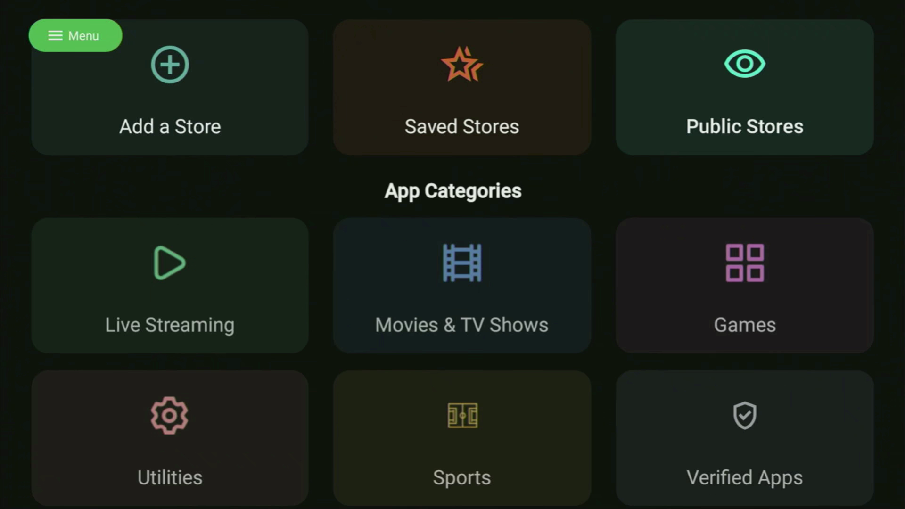
Step: Open the Movies & TV Shows category and scroll through its apps
key(Down)
key(Down)
key(Right)
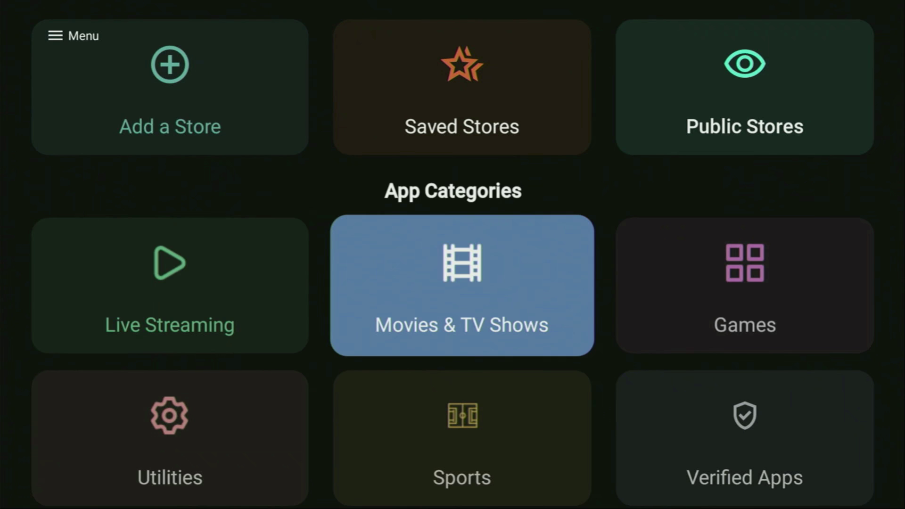
key(Return)
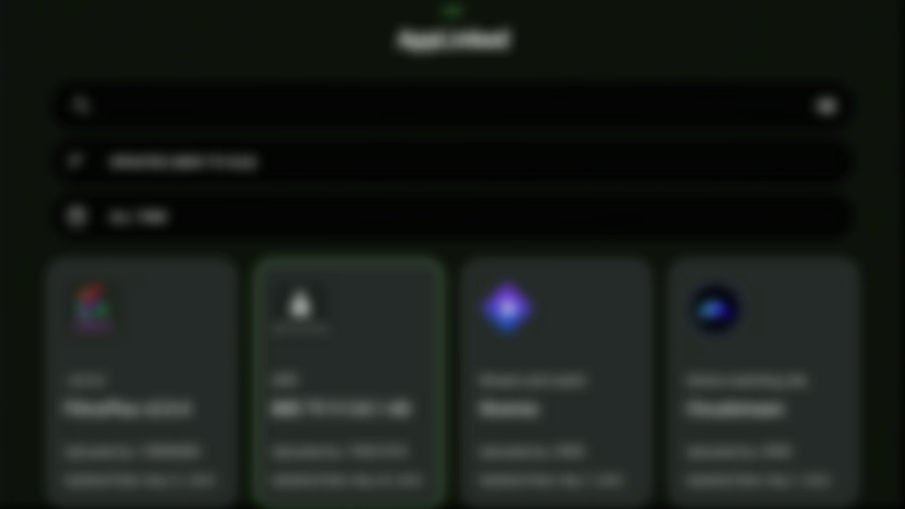
key(Down)
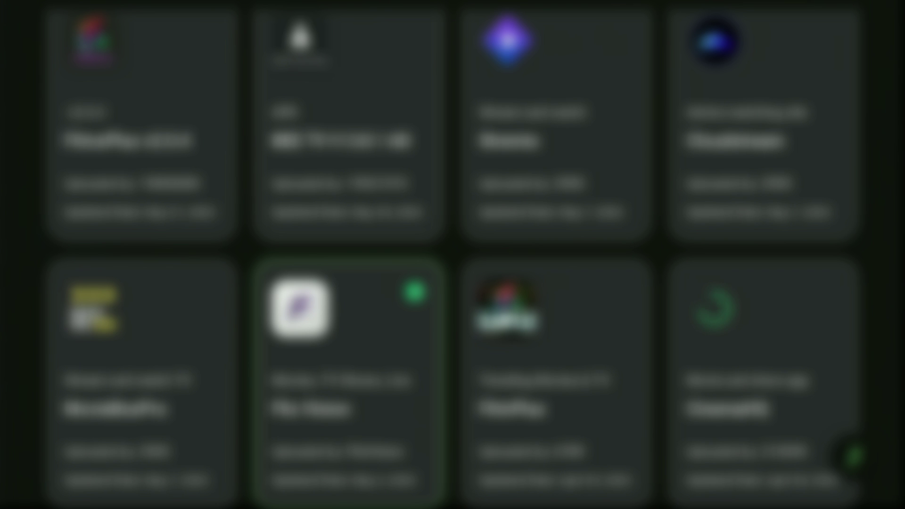
key(Down)
key(Down)
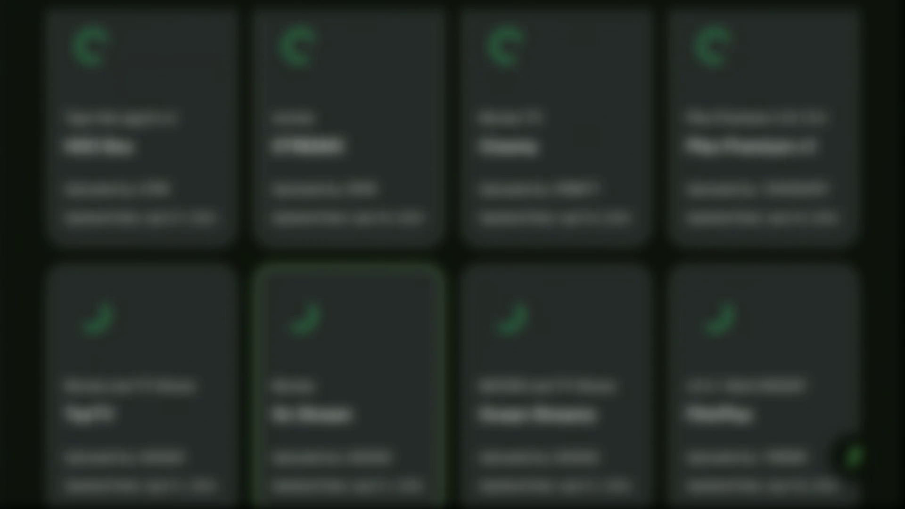
key(Down)
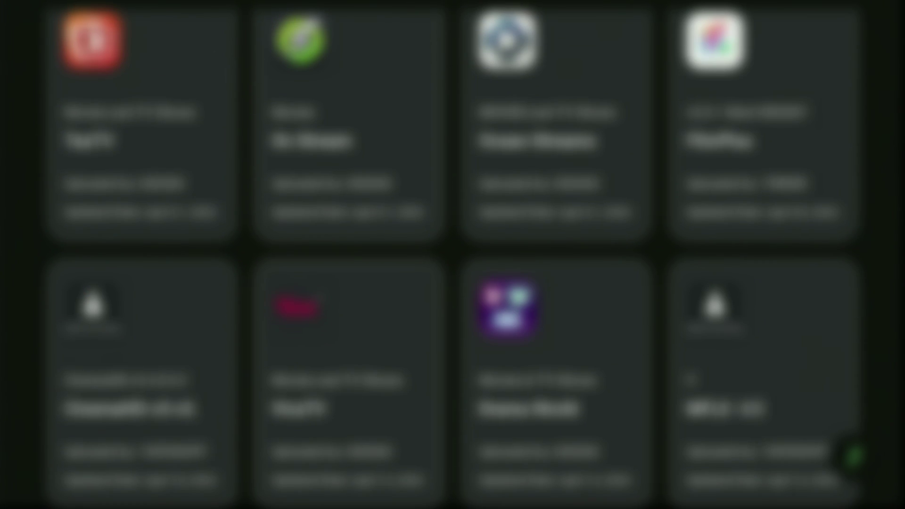
key(Down)
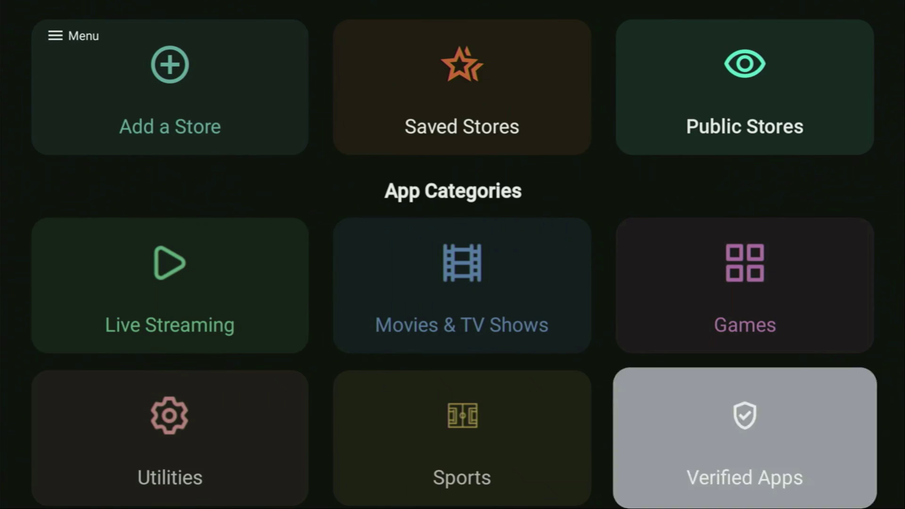
key(Return)
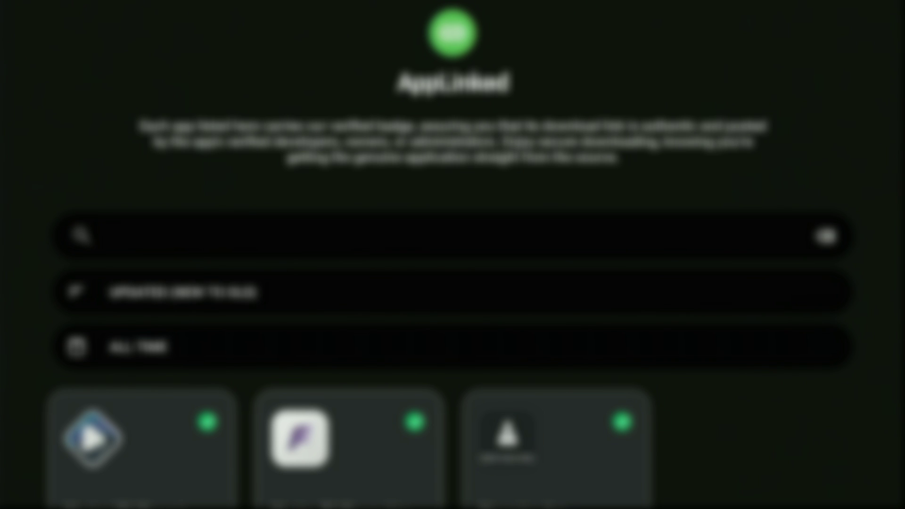
scroll(349, 331, down, 3)
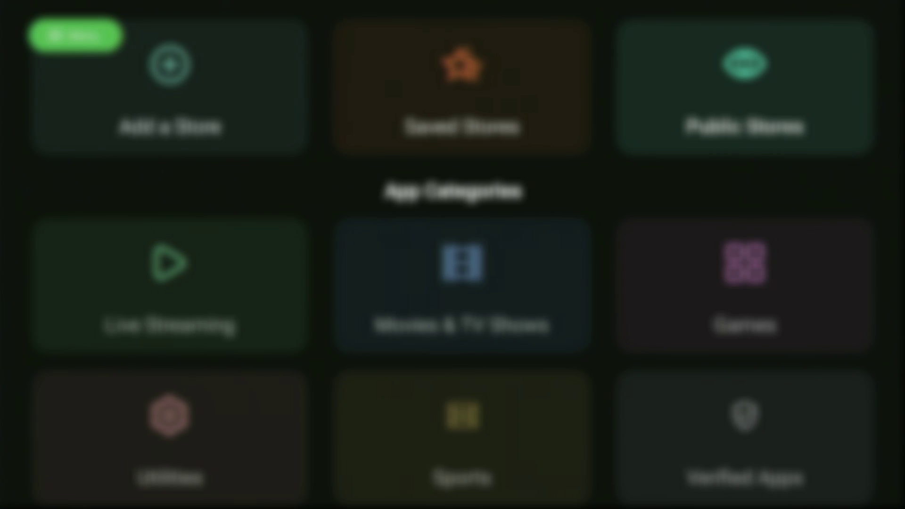
key(Down)
key(Up)
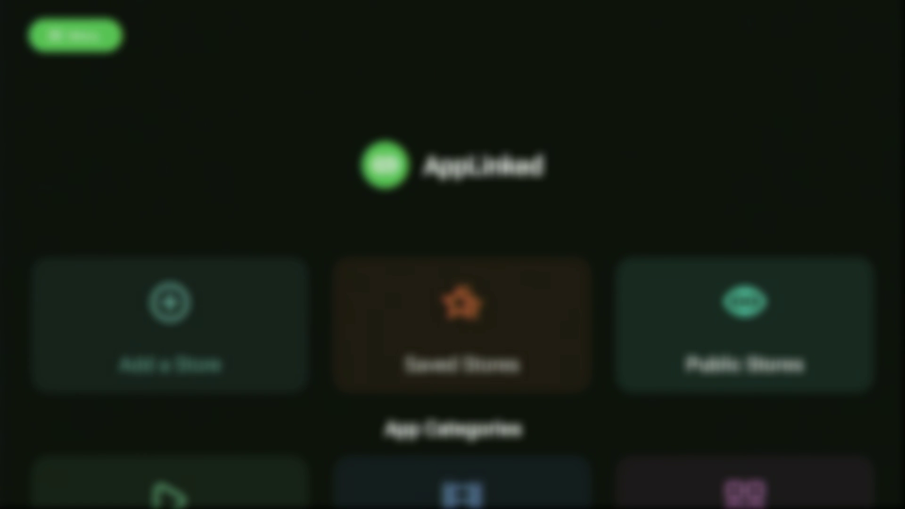
key(Down)
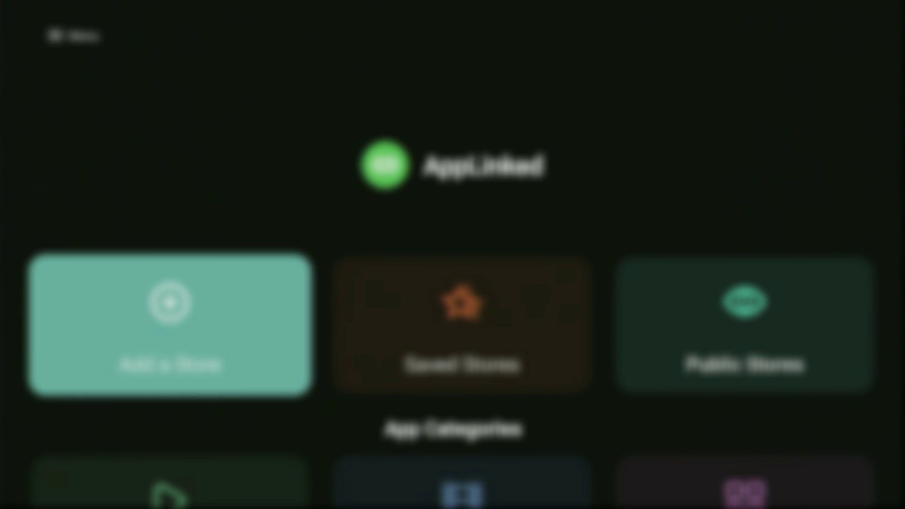